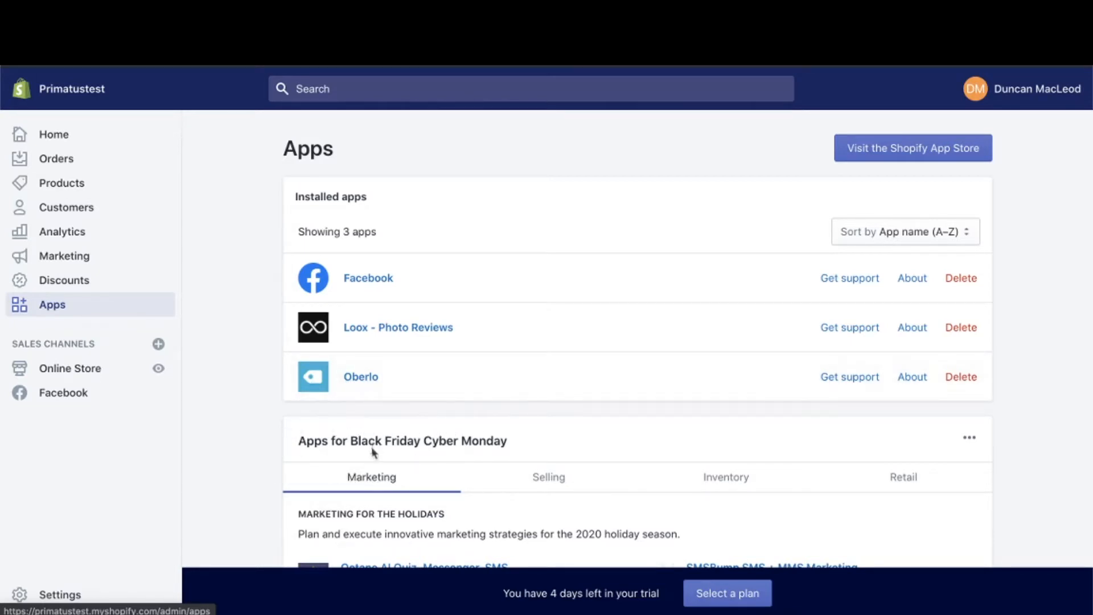
- Open the store's legal settings and review the refund, privacy, terms of service and shipping policy sections
{"action": "left_click", "coordinate": [51, 597]}
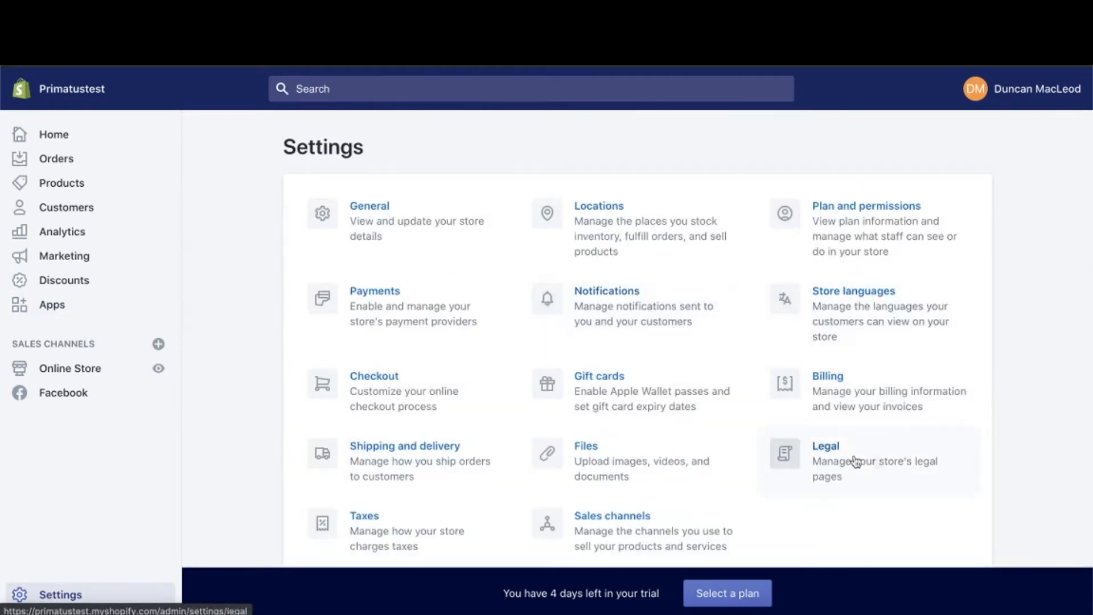
{"action": "left_click", "coordinate": [839, 441]}
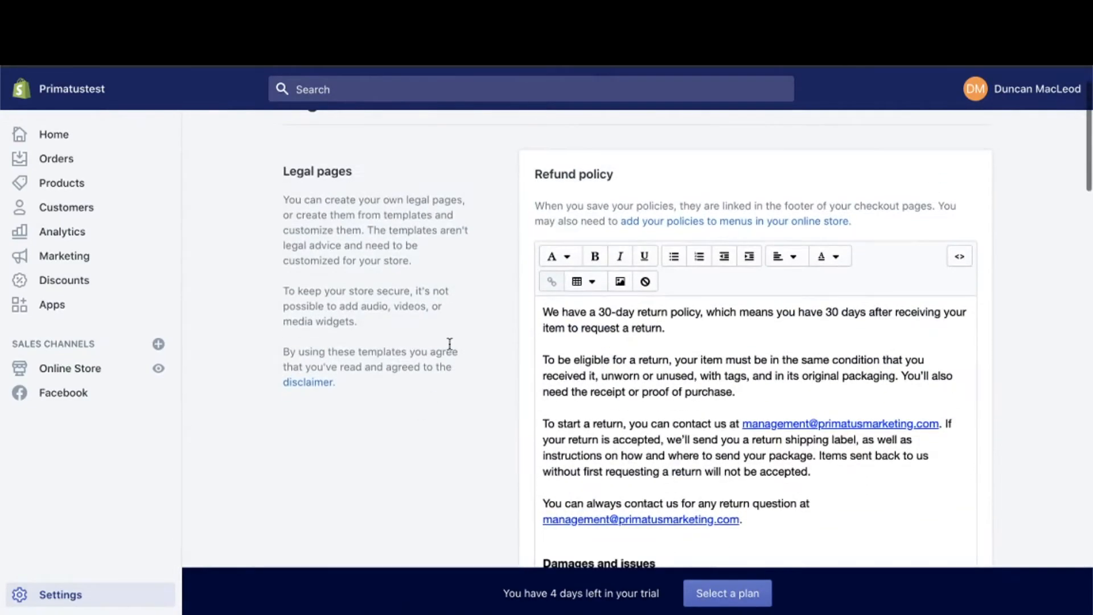
{"action": "scroll", "coordinate": [527, 396], "scroll_direction": "down", "scroll_amount": 2}
{"action": "scroll", "coordinate": [528, 397], "scroll_direction": "down", "scroll_amount": 3}
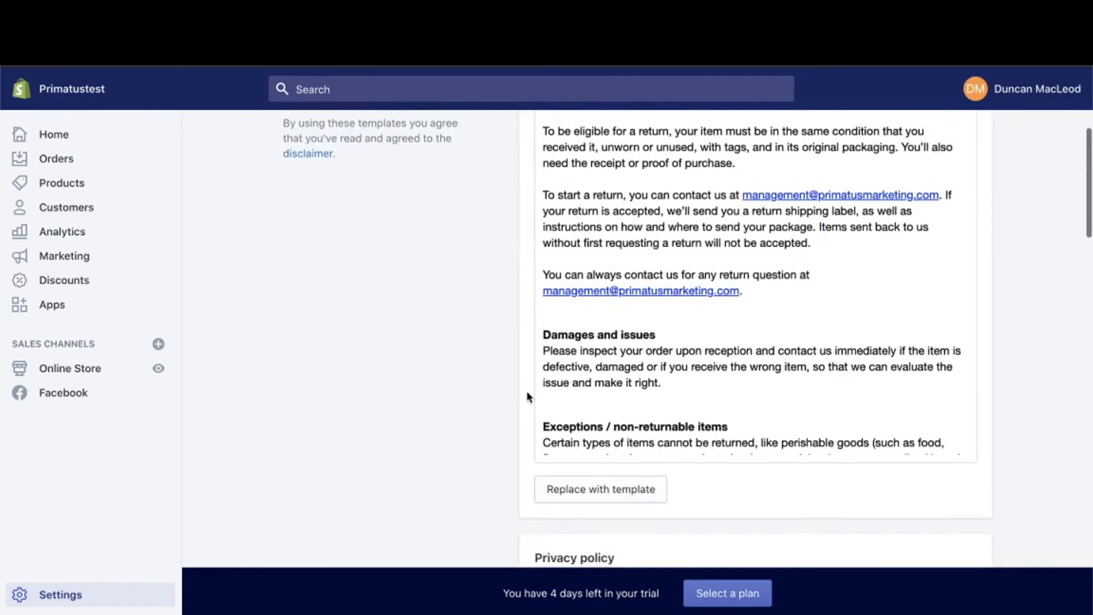
{"action": "scroll", "coordinate": [462, 500], "scroll_direction": "down", "scroll_amount": 10}
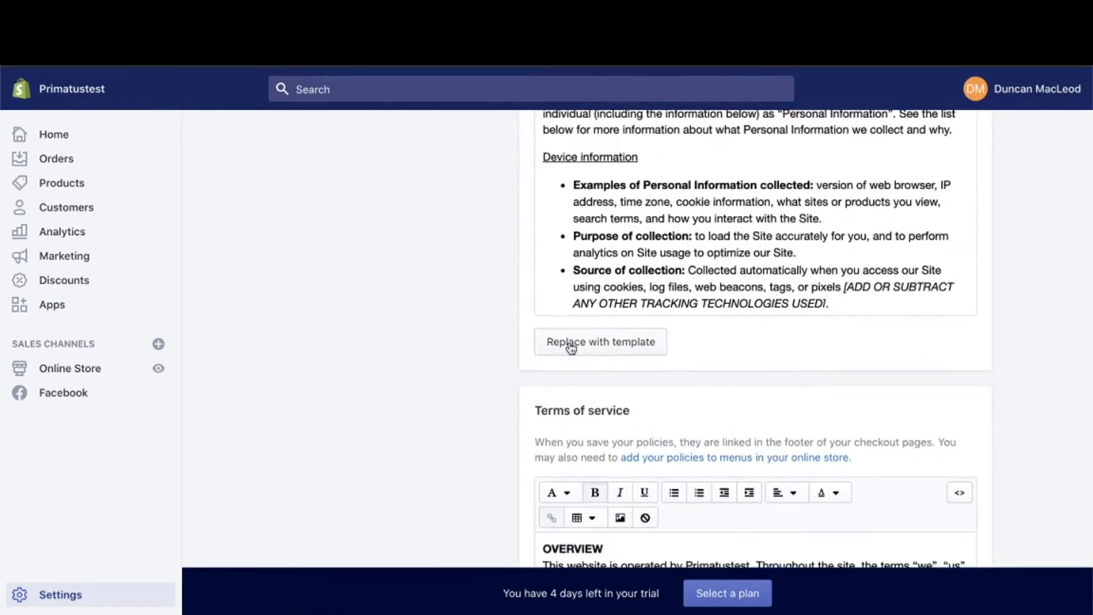
{"action": "scroll", "coordinate": [519, 481], "scroll_direction": "down", "scroll_amount": 5}
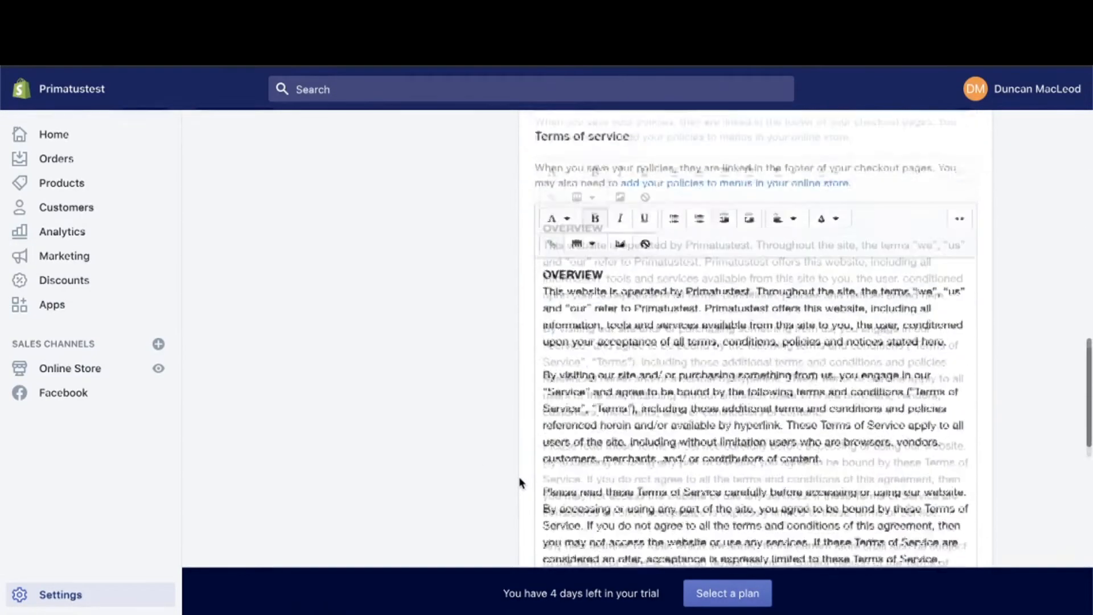
{"action": "scroll", "coordinate": [519, 481], "scroll_direction": "down", "scroll_amount": 5}
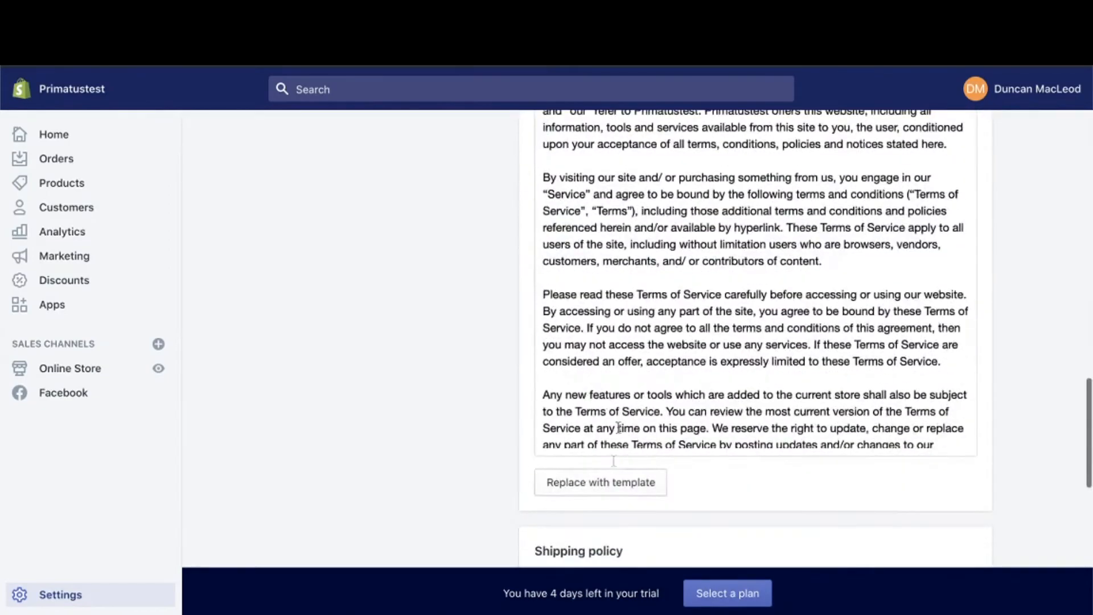
{"action": "scroll", "coordinate": [537, 568], "scroll_direction": "down", "scroll_amount": 5}
{"action": "scroll", "coordinate": [512, 327], "scroll_direction": "up", "scroll_amount": 10}
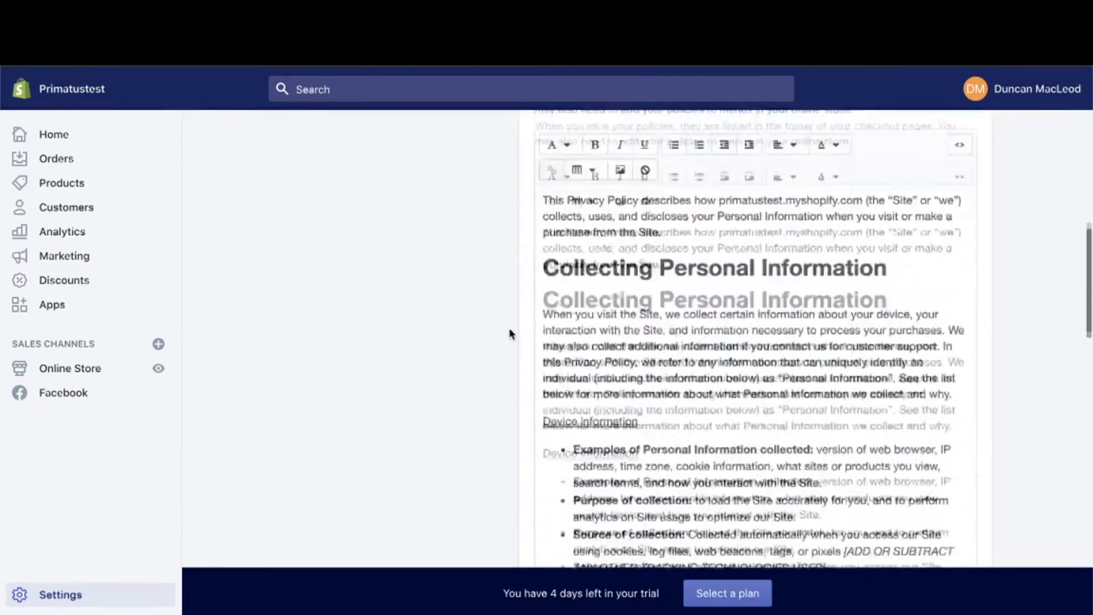
{"action": "scroll", "coordinate": [500, 360], "scroll_direction": "up", "scroll_amount": 6}
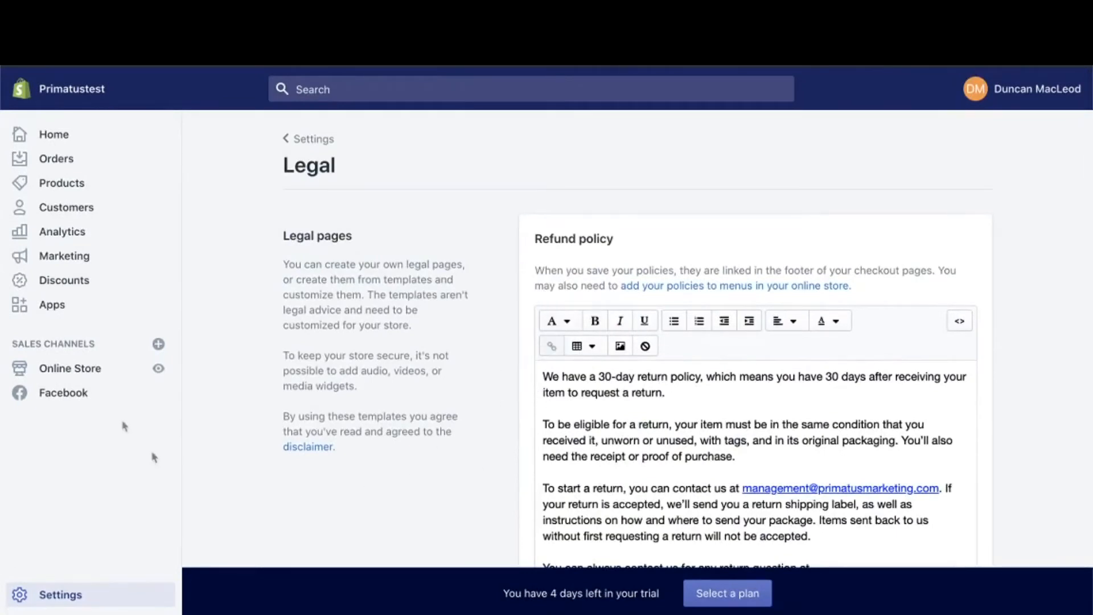
- Open the online store's Debut theme for editing and look through the home page's banner, welcome text and collection list
{"action": "left_click", "coordinate": [85, 376]}
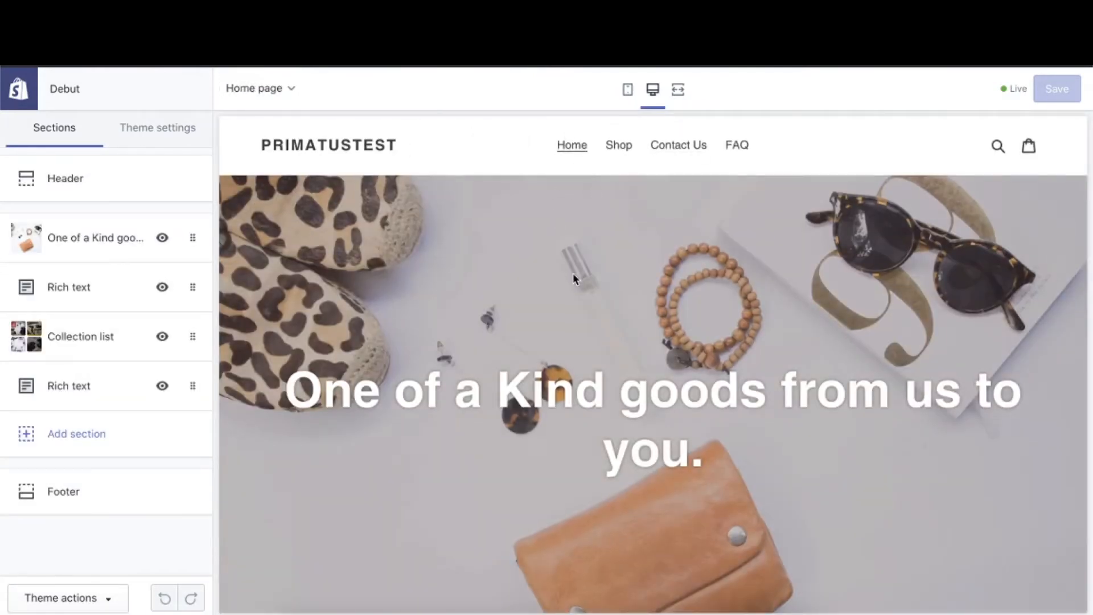
{"action": "scroll", "coordinate": [573, 272], "scroll_direction": "down", "scroll_amount": 5}
{"action": "scroll", "coordinate": [720, 311], "scroll_direction": "down", "scroll_amount": 3}
{"action": "scroll", "coordinate": [643, 470], "scroll_direction": "down", "scroll_amount": 2}
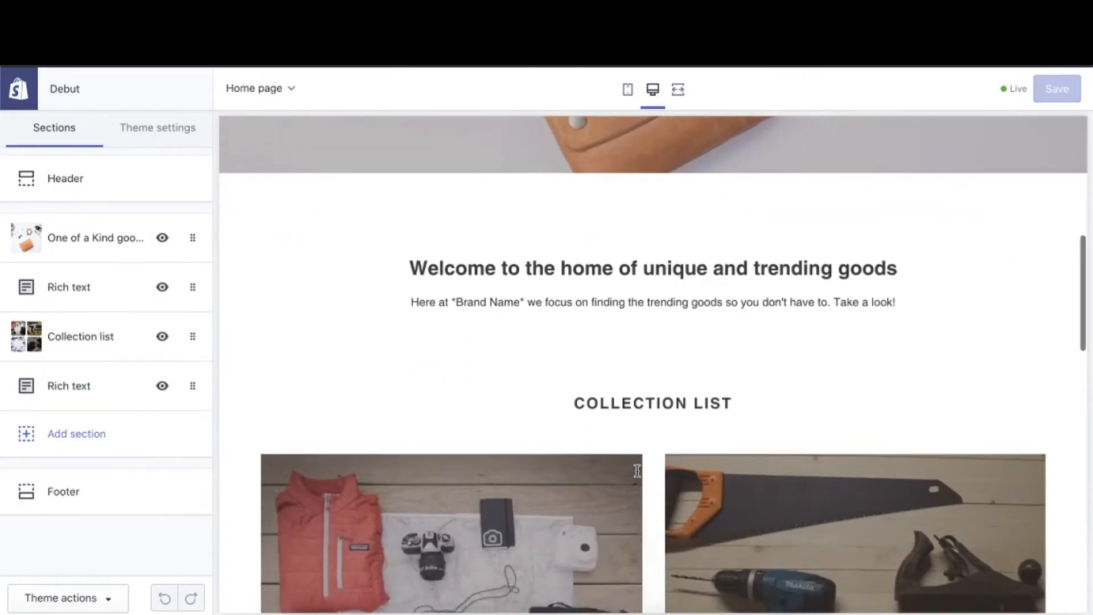
{"action": "scroll", "coordinate": [637, 470], "scroll_direction": "down", "scroll_amount": 5}
{"action": "scroll", "coordinate": [652, 471], "scroll_direction": "down", "scroll_amount": 7}
{"action": "scroll", "coordinate": [652, 470], "scroll_direction": "down", "scroll_amount": 2}
- Examine the home page's collection tiles, the closing rich text and the footer's quick links and newsletter form
{"action": "scroll", "coordinate": [648, 468], "scroll_direction": "up", "scroll_amount": 3}
{"action": "scroll", "coordinate": [520, 297], "scroll_direction": "up", "scroll_amount": 2}
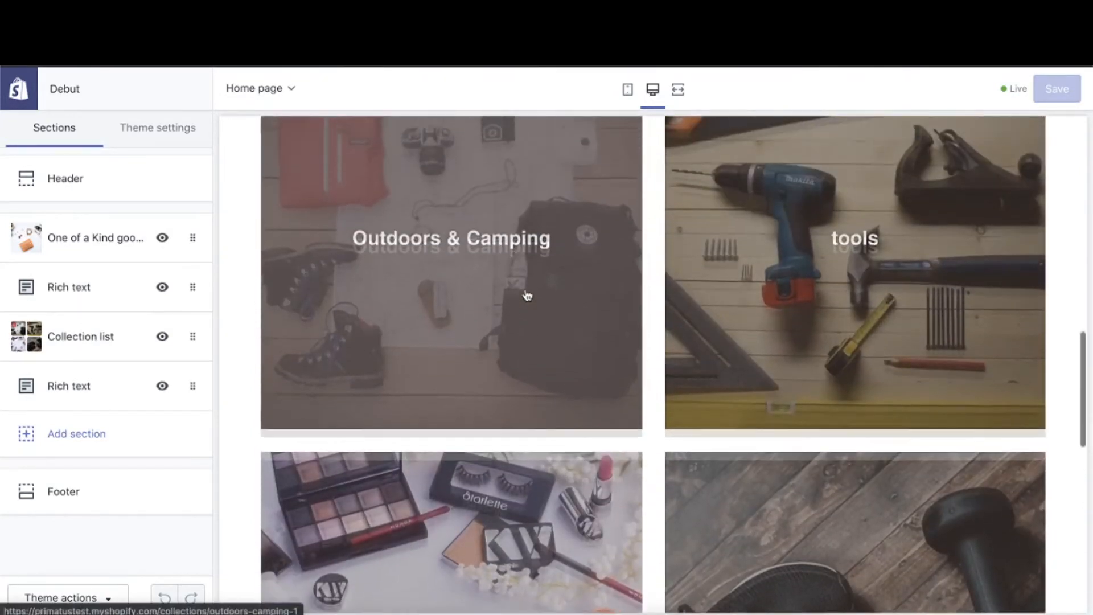
{"action": "scroll", "coordinate": [524, 295], "scroll_direction": "up", "scroll_amount": 2}
{"action": "scroll", "coordinate": [653, 456], "scroll_direction": "down", "scroll_amount": 3}
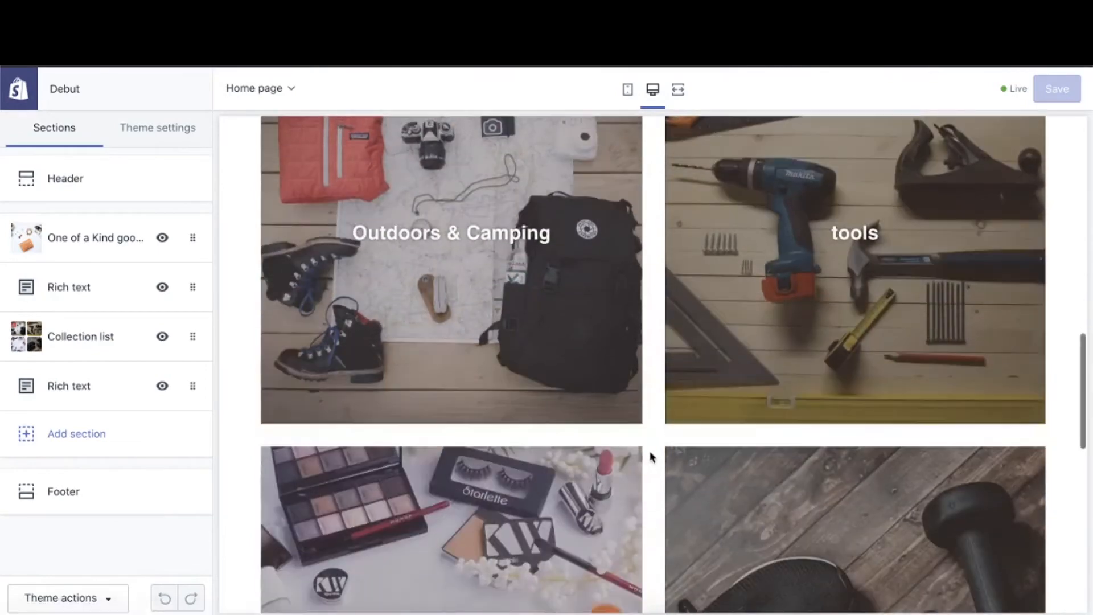
{"action": "scroll", "coordinate": [655, 458], "scroll_direction": "down", "scroll_amount": 2}
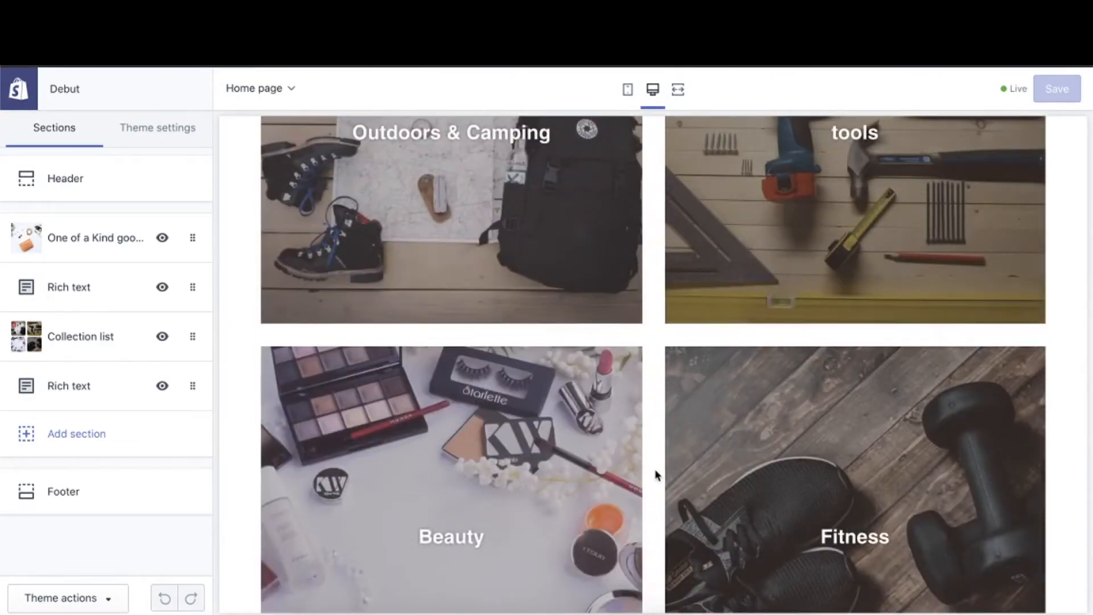
{"action": "scroll", "coordinate": [654, 475], "scroll_direction": "down", "scroll_amount": 1}
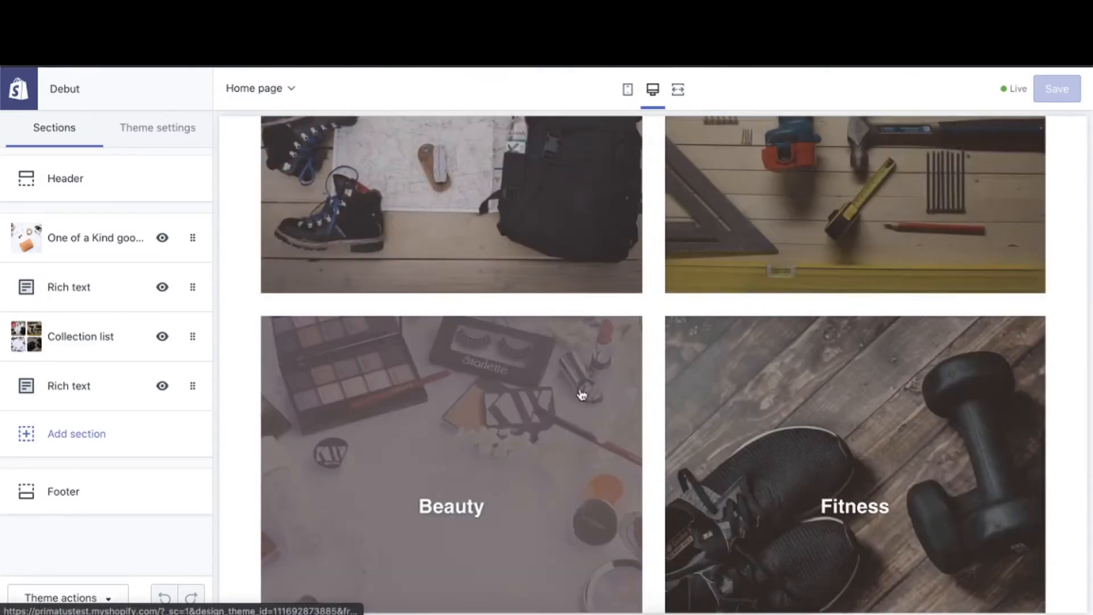
{"action": "scroll", "coordinate": [626, 473], "scroll_direction": "down", "scroll_amount": 2}
{"action": "scroll", "coordinate": [662, 576], "scroll_direction": "down", "scroll_amount": 10}
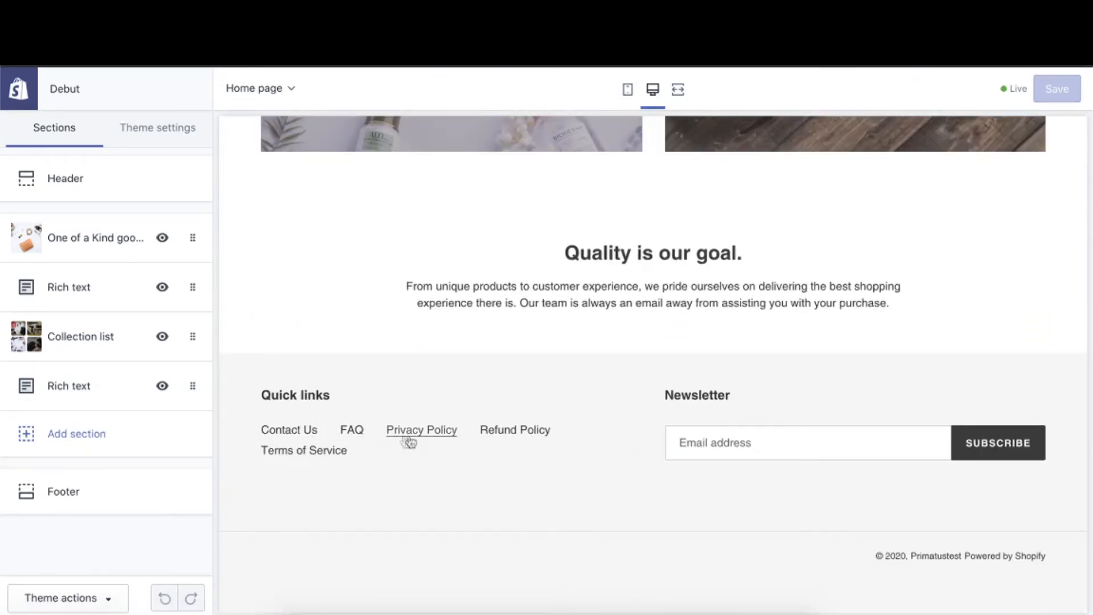
- Open the FAQ page from the footer's quick links and read through its questions and answers
{"action": "left_click", "coordinate": [350, 436]}
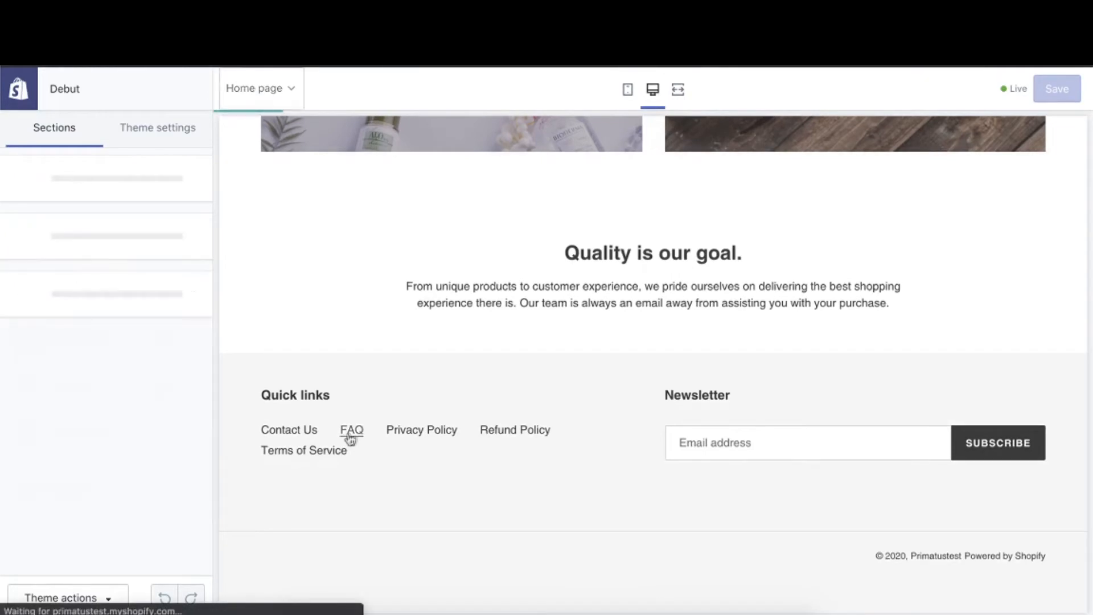
{"action": "scroll", "coordinate": [578, 447], "scroll_direction": "down", "scroll_amount": 15}
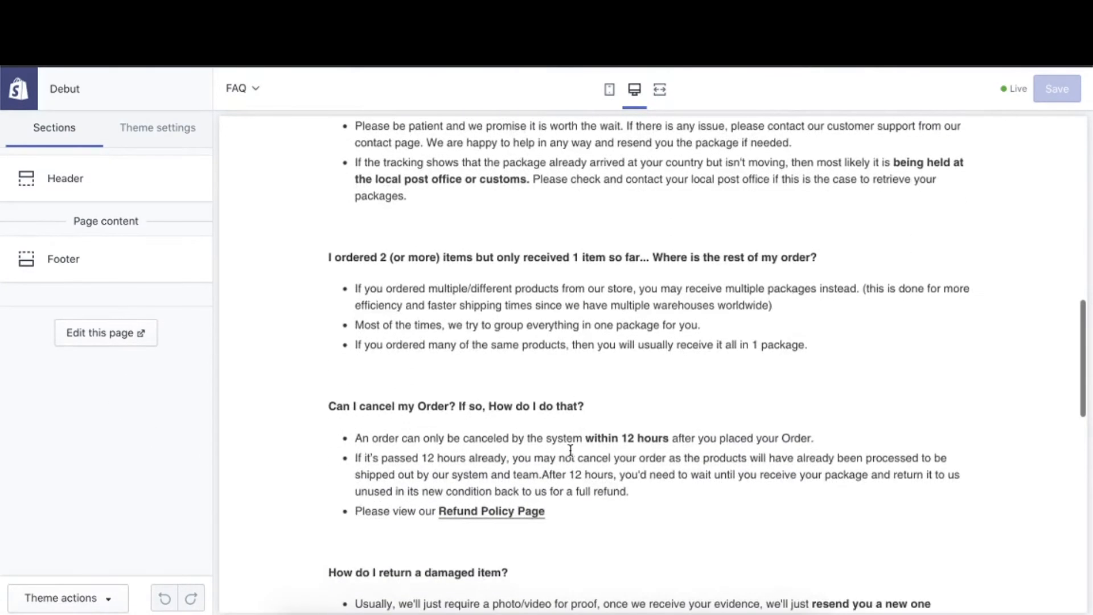
{"action": "scroll", "coordinate": [572, 455], "scroll_direction": "down", "scroll_amount": 3}
{"action": "scroll", "coordinate": [569, 451], "scroll_direction": "up", "scroll_amount": 15}
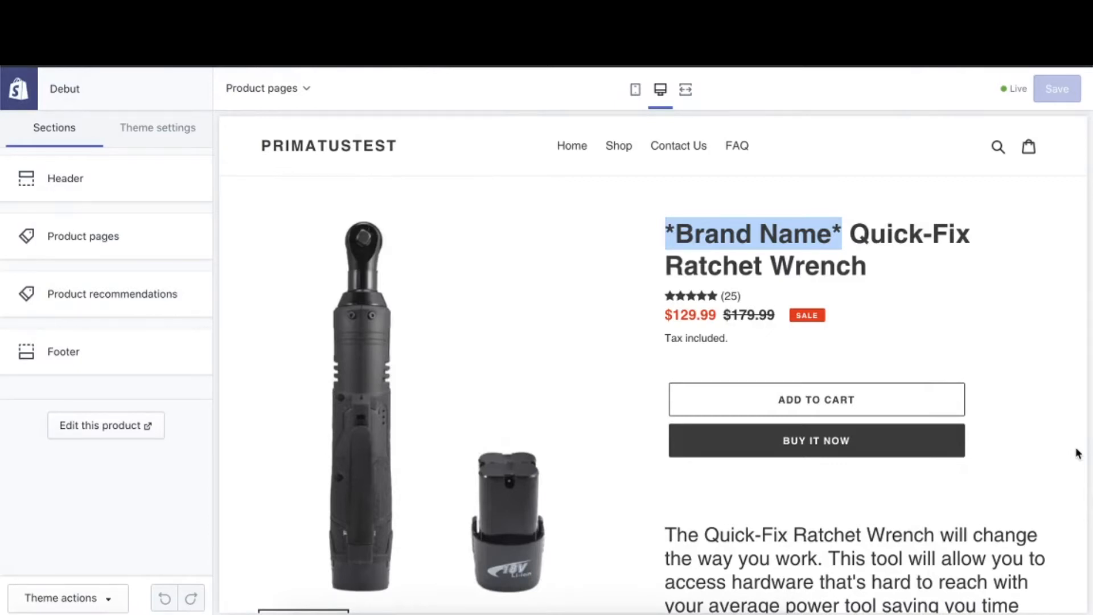
- Examine the Quick-Fix Ratchet Wrench product page's title, pricing, description and Features and Benefits section
{"action": "left_click", "coordinate": [755, 238]}
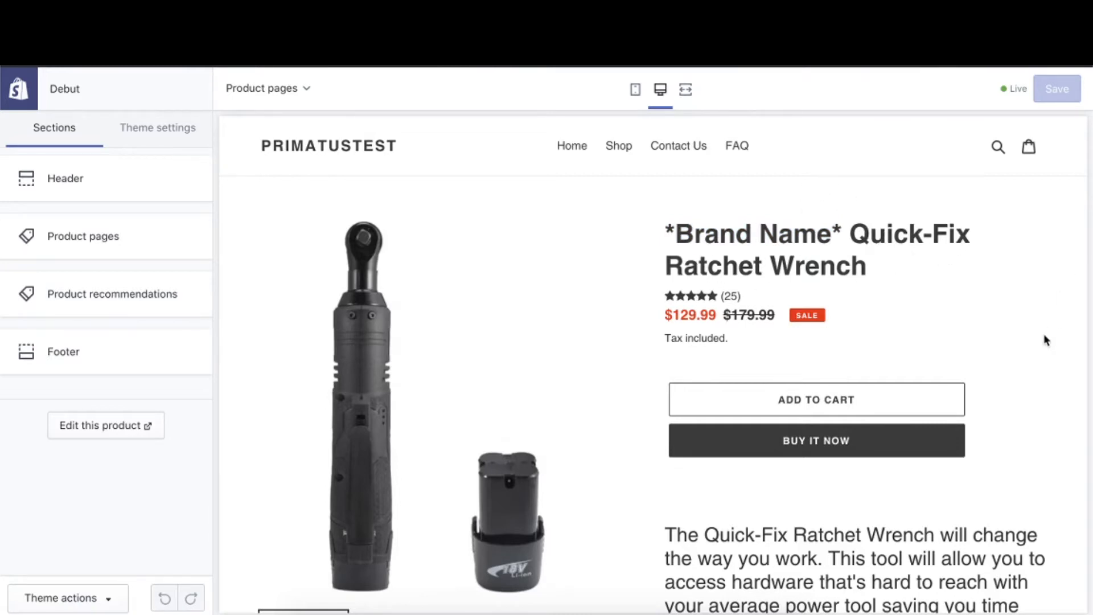
{"action": "scroll", "coordinate": [1044, 340], "scroll_direction": "down", "scroll_amount": 2}
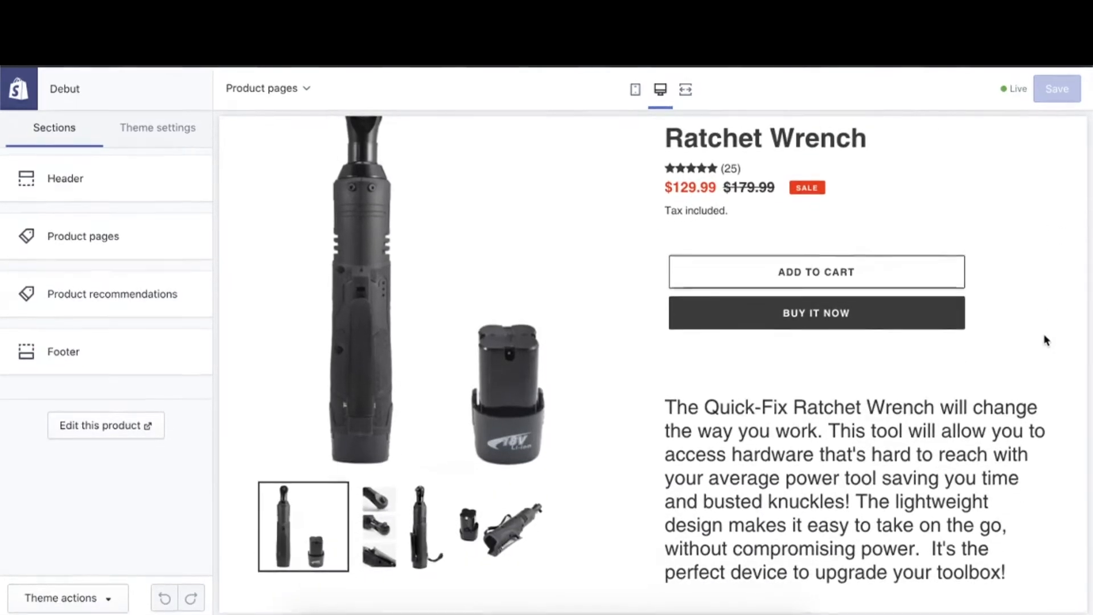
{"action": "scroll", "coordinate": [1045, 340], "scroll_direction": "up", "scroll_amount": 2}
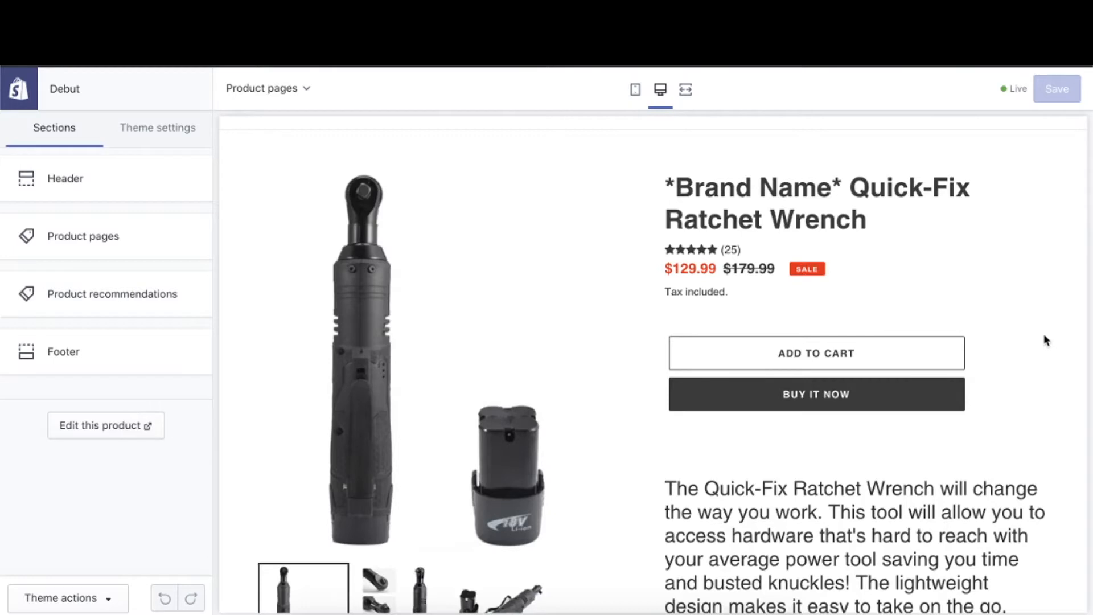
{"action": "scroll", "coordinate": [1044, 339], "scroll_direction": "down", "scroll_amount": 2}
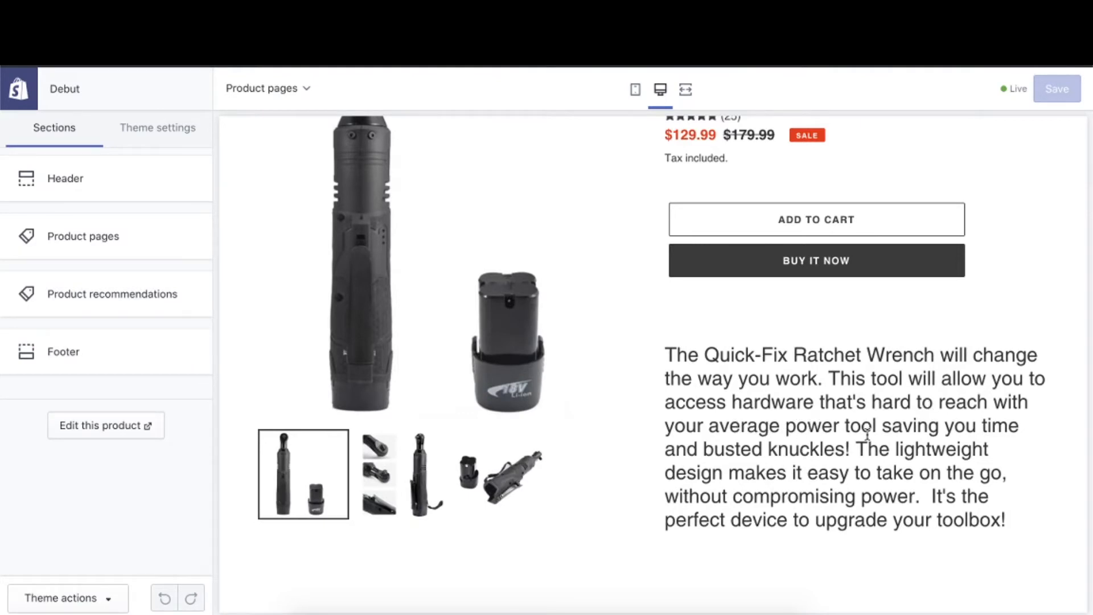
{"action": "scroll", "coordinate": [966, 497], "scroll_direction": "down", "scroll_amount": 1}
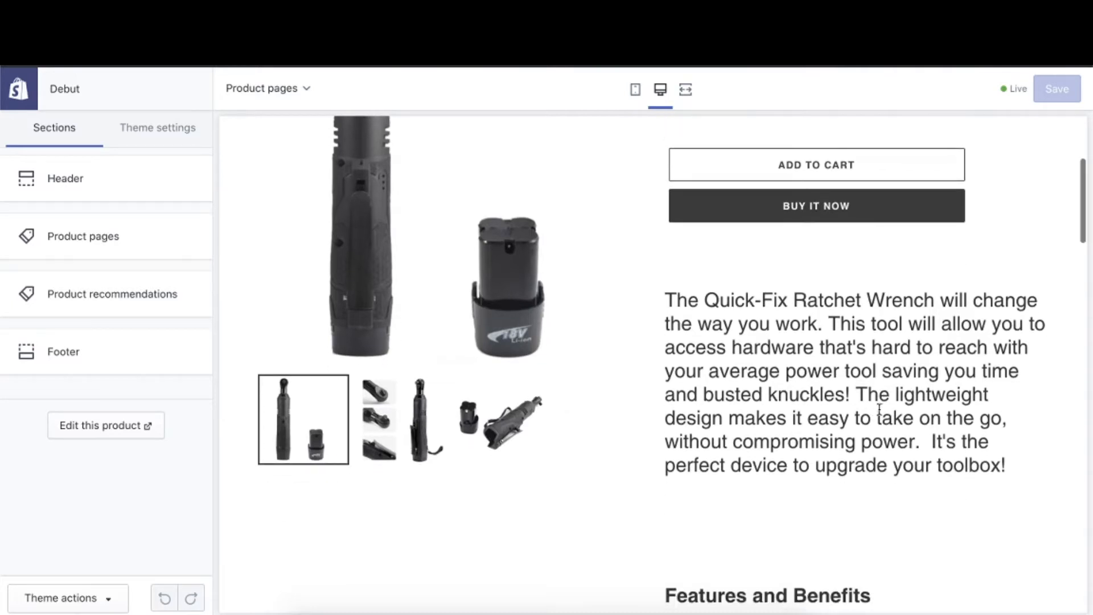
{"action": "scroll", "coordinate": [891, 485], "scroll_direction": "down", "scroll_amount": 2}
{"action": "scroll", "coordinate": [891, 485], "scroll_direction": "down", "scroll_amount": 5}
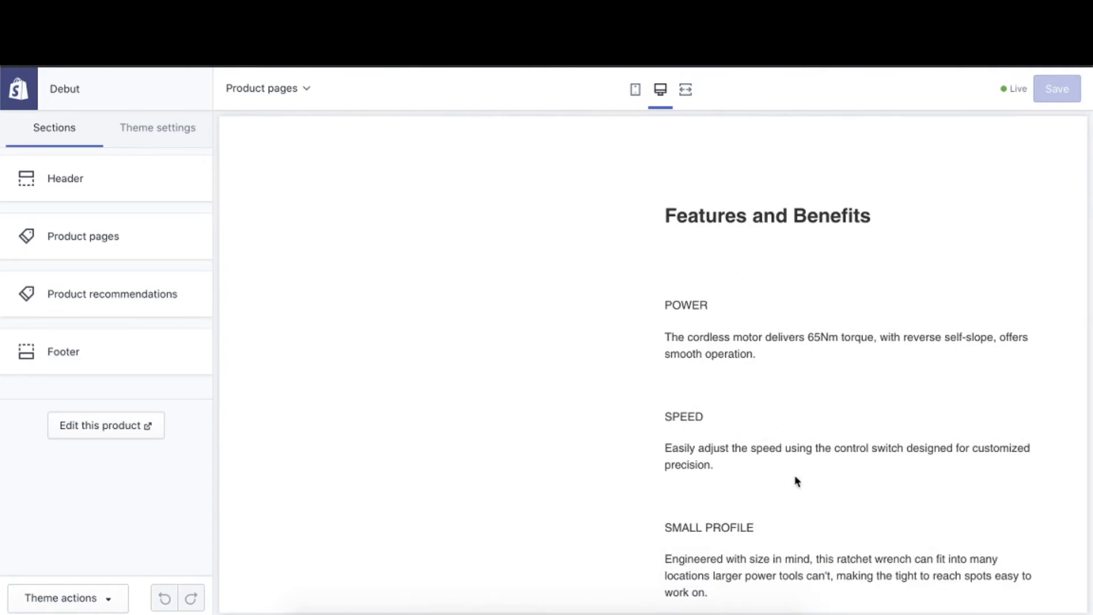
{"action": "scroll", "coordinate": [724, 487], "scroll_direction": "down", "scroll_amount": 3}
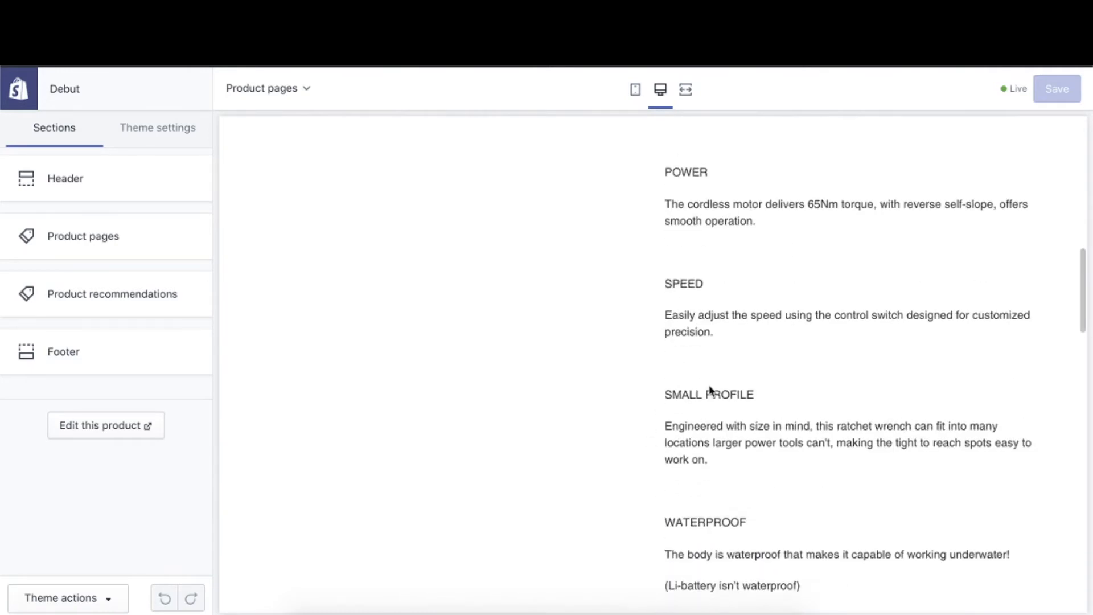
{"action": "scroll", "coordinate": [723, 463], "scroll_direction": "down", "scroll_amount": 2}
{"action": "scroll", "coordinate": [686, 500], "scroll_direction": "down", "scroll_amount": 1}
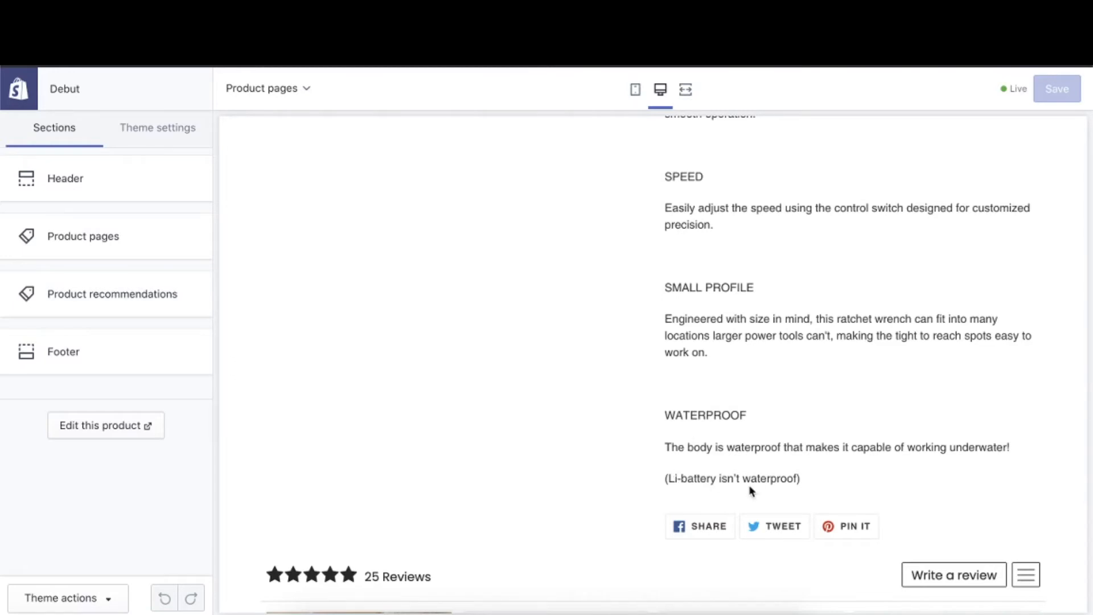
- Review the ratchet wrench's social sharing options, customer reviews and the recommended products below them
{"action": "scroll", "coordinate": [869, 481], "scroll_direction": "down", "scroll_amount": 1}
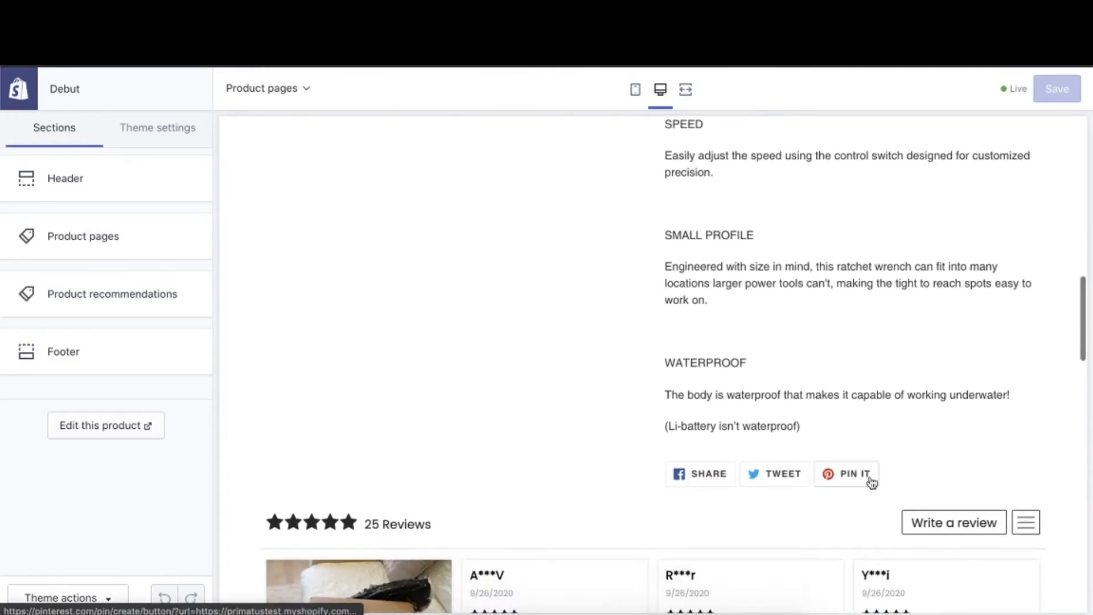
{"action": "scroll", "coordinate": [871, 480], "scroll_direction": "down", "scroll_amount": 2}
{"action": "scroll", "coordinate": [871, 481], "scroll_direction": "down", "scroll_amount": 5}
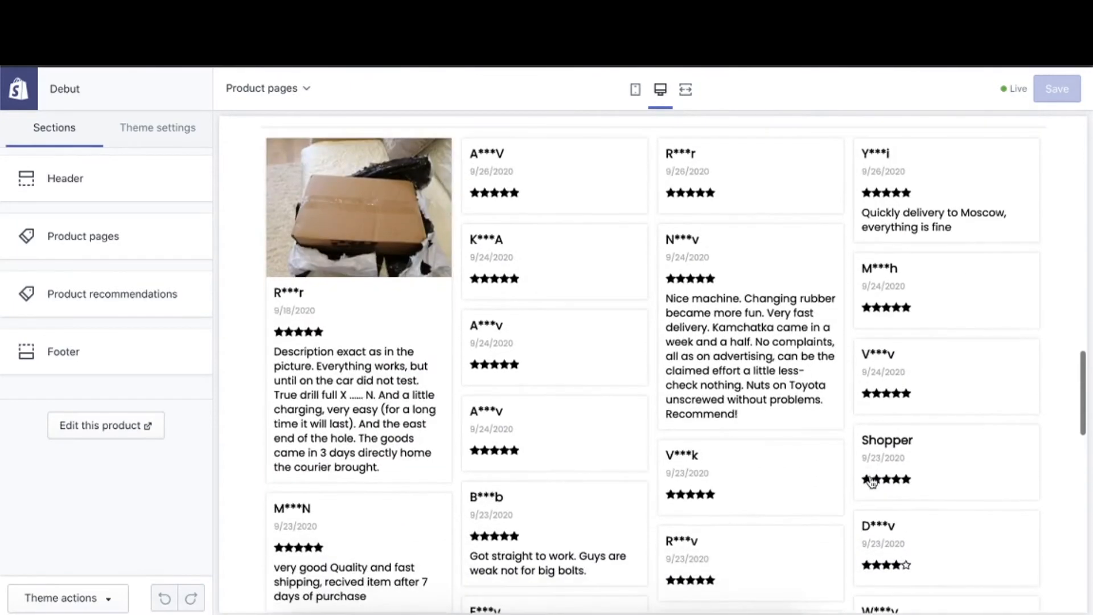
{"action": "scroll", "coordinate": [872, 481], "scroll_direction": "down", "scroll_amount": 7}
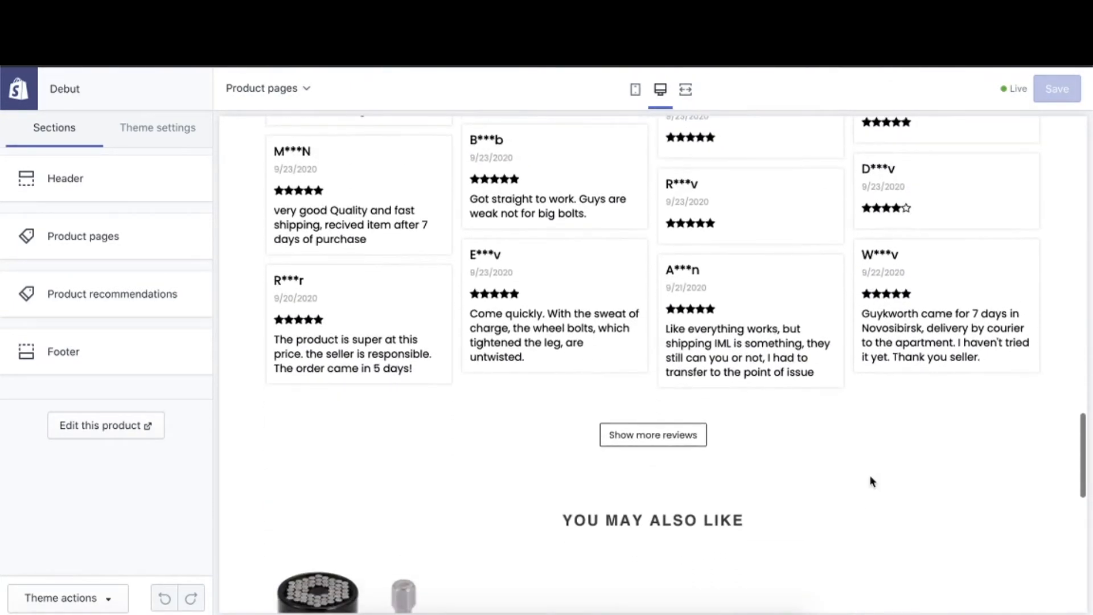
{"action": "scroll", "coordinate": [871, 481], "scroll_direction": "up", "scroll_amount": 5}
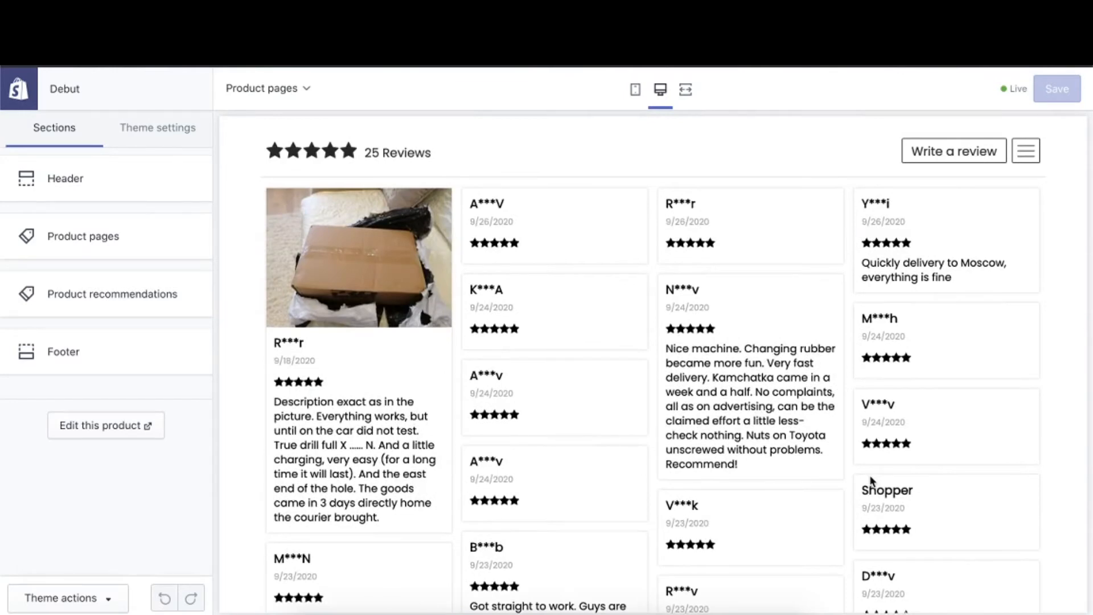
{"action": "scroll", "coordinate": [871, 481], "scroll_direction": "down", "scroll_amount": 6}
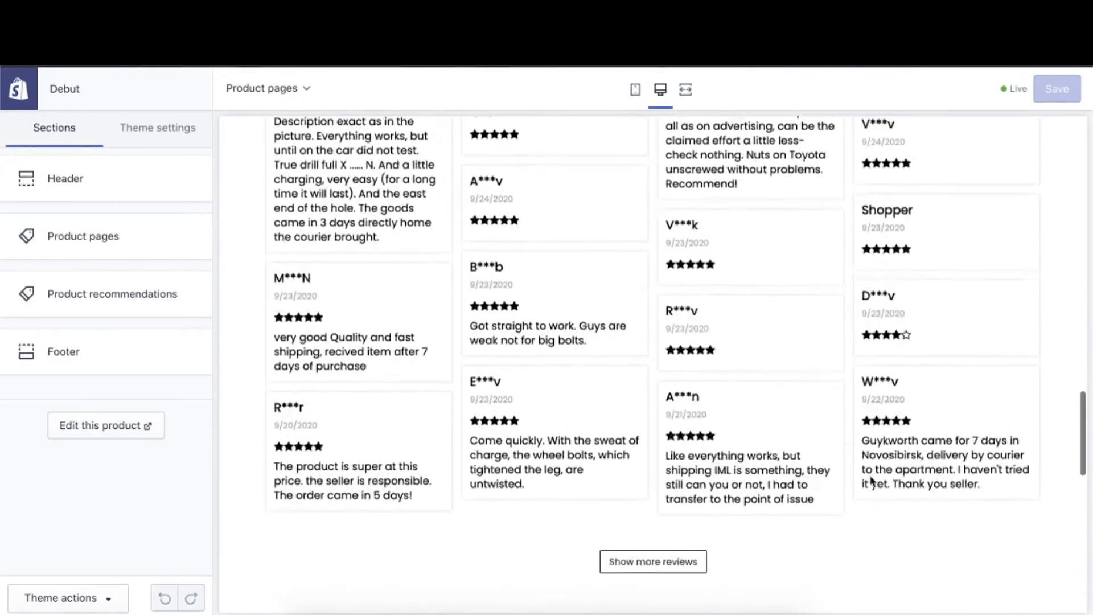
{"action": "scroll", "coordinate": [871, 481], "scroll_direction": "down", "scroll_amount": 1}
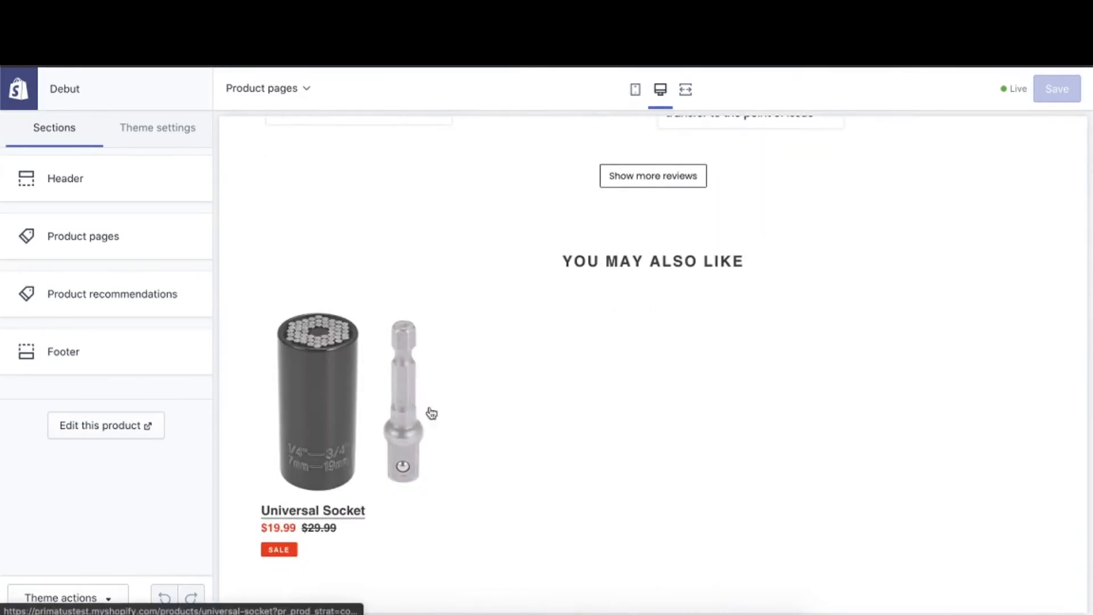
- Return to the ratchet wrench's product gallery and view its last two photos, ending on the angled wrench with battery
{"action": "scroll", "coordinate": [780, 327], "scroll_direction": "up", "scroll_amount": 6}
{"action": "scroll", "coordinate": [781, 330], "scroll_direction": "up", "scroll_amount": 10}
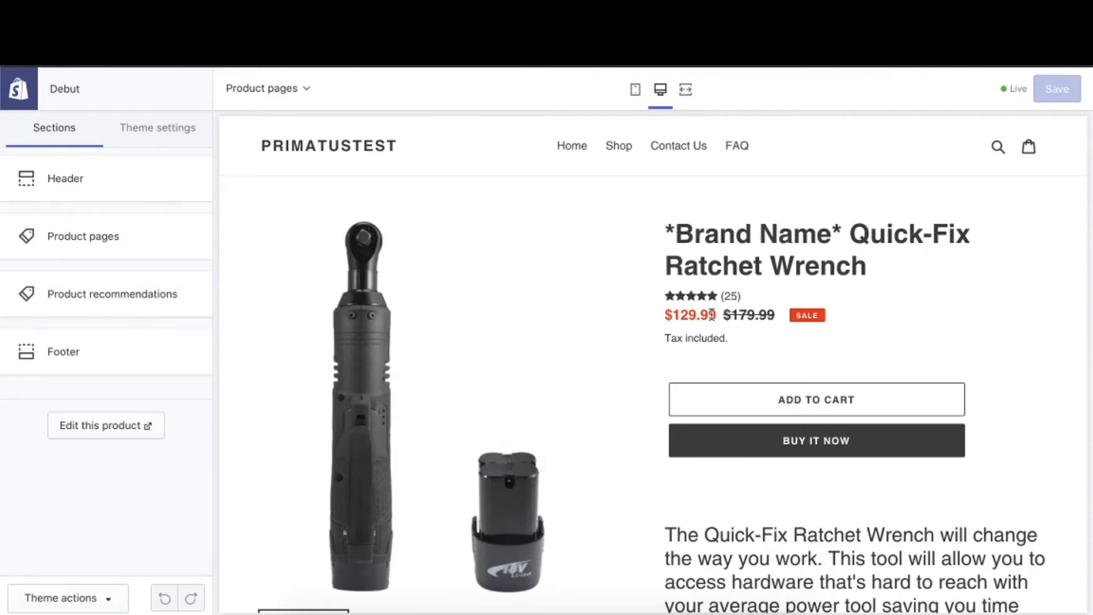
{"action": "scroll", "coordinate": [711, 314], "scroll_direction": "down", "scroll_amount": 3}
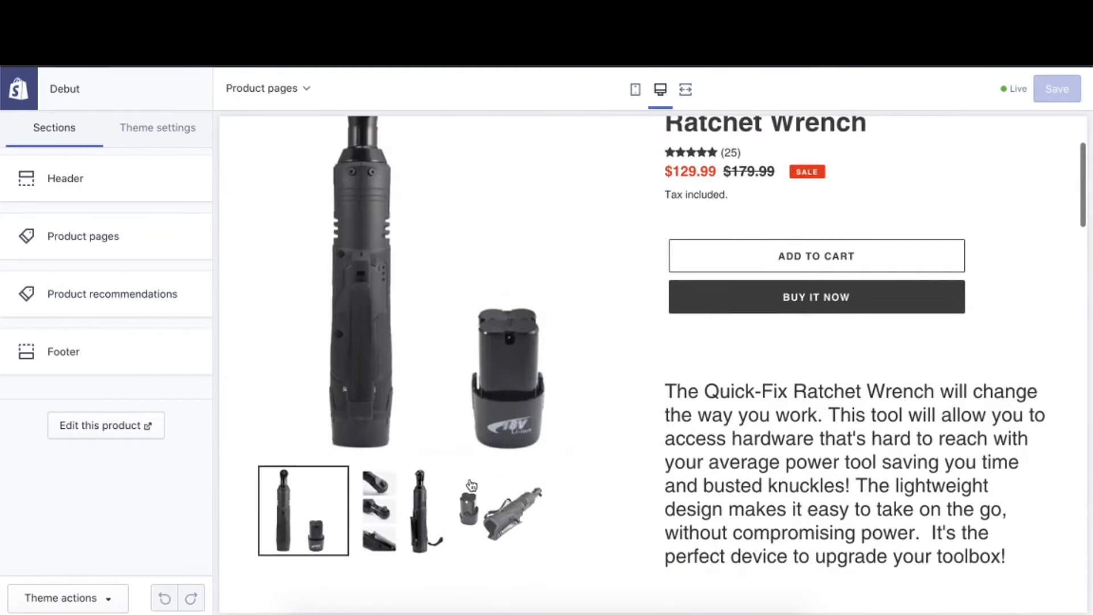
{"action": "left_click", "coordinate": [427, 502]}
{"action": "left_click", "coordinate": [501, 512]}
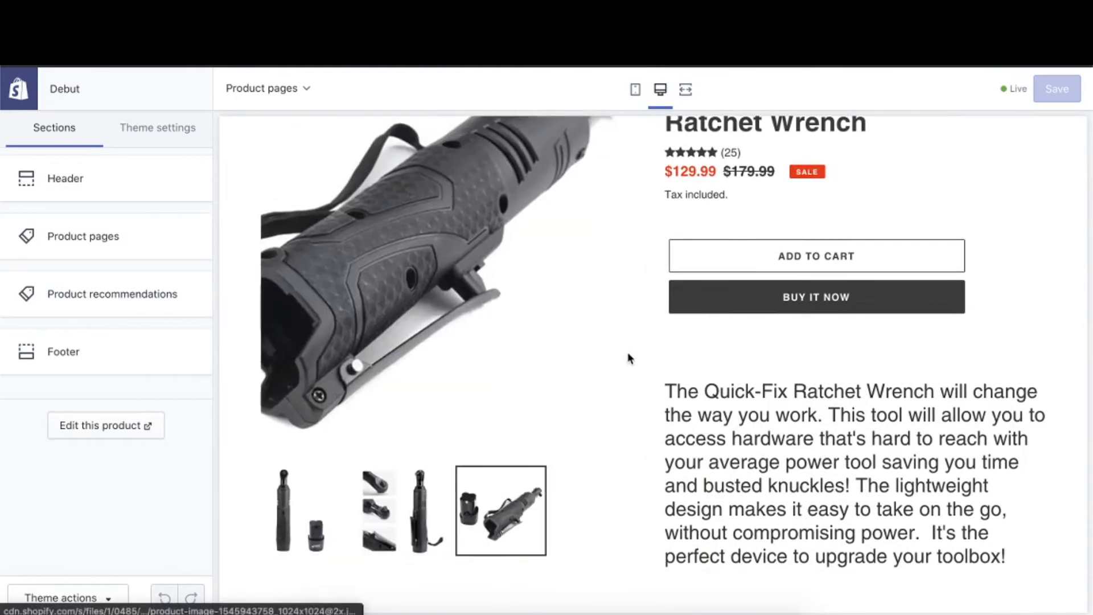
- Return to the ratchet wrench's first gallery photo, showing the upright tool beside its battery
{"action": "scroll", "coordinate": [628, 352], "scroll_direction": "up", "scroll_amount": 1}
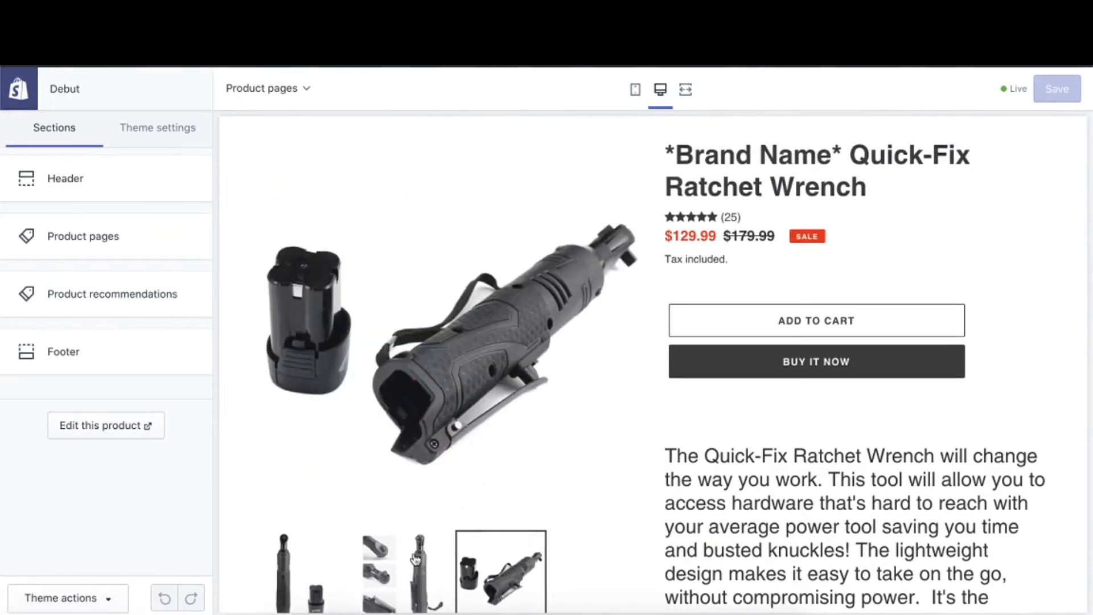
{"action": "left_click", "coordinate": [319, 576]}
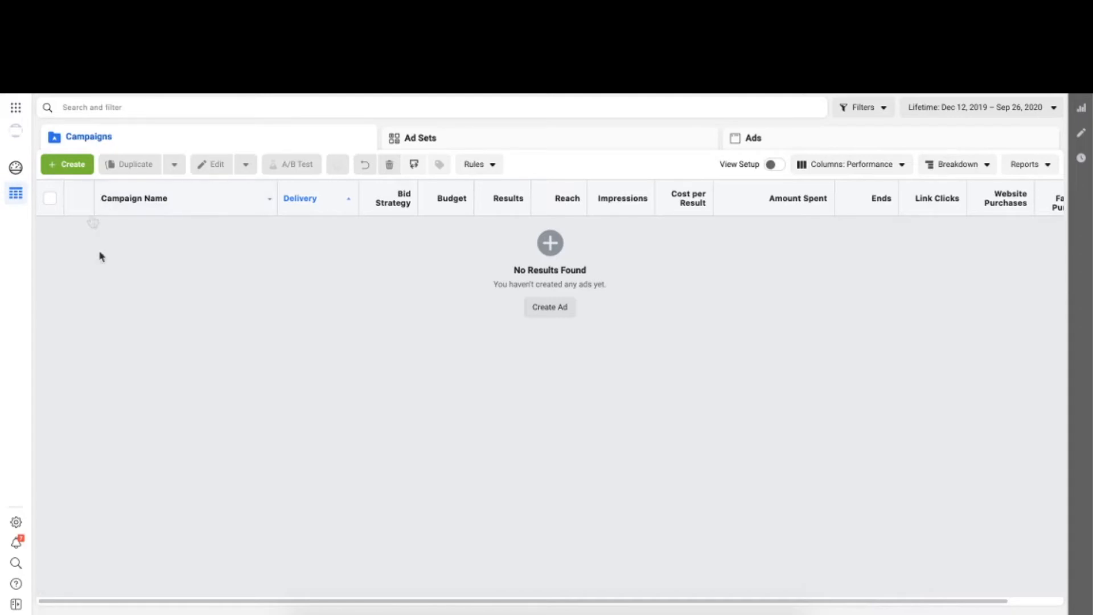
- Switch to Facebook Ads Manager, create a campaign with the Conversions objective named "ratche" and continue to its ad set
{"action": "left_click", "coordinate": [78, 169]}
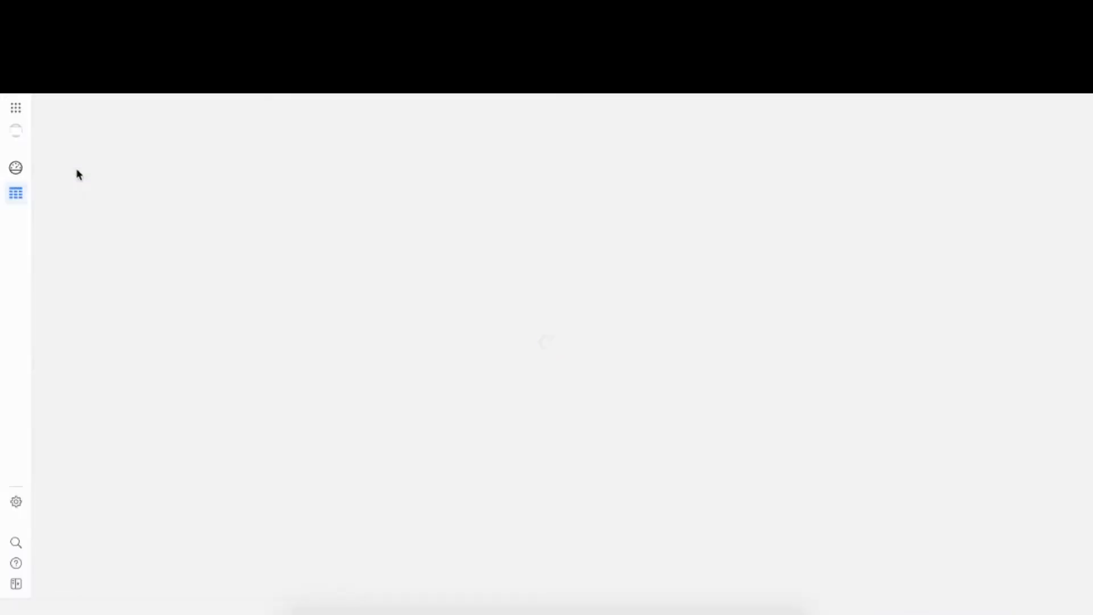
{"action": "left_click", "coordinate": [798, 312]}
{"action": "scroll", "coordinate": [798, 313], "scroll_direction": "down", "scroll_amount": 1}
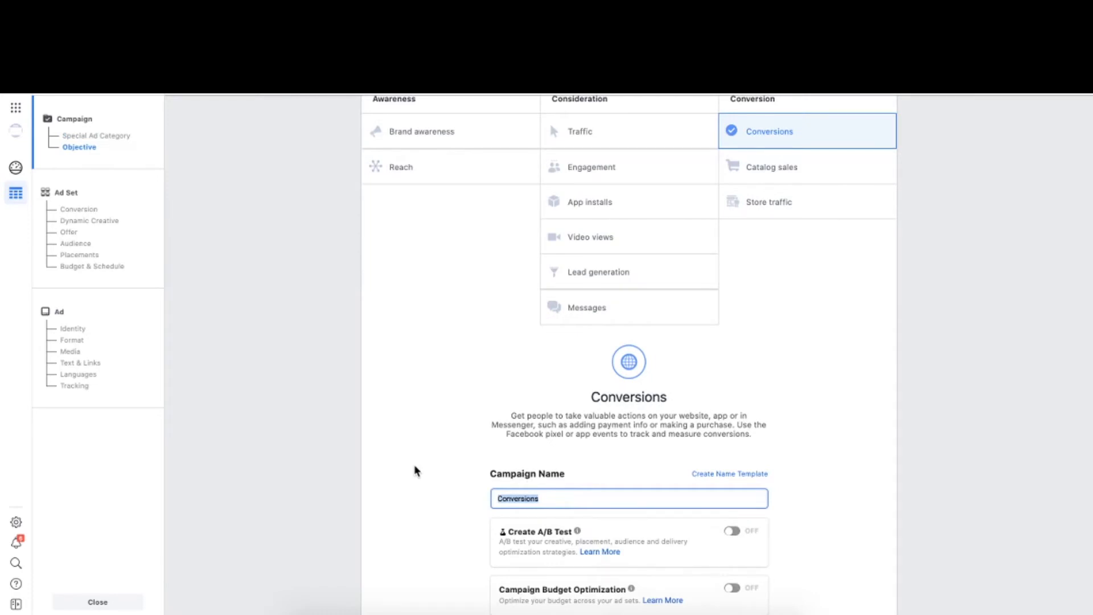
{"action": "type", "text": "ratchet wrench"}
{"action": "scroll", "coordinate": [597, 483], "scroll_direction": "down", "scroll_amount": 3}
{"action": "left_click", "coordinate": [629, 490]}
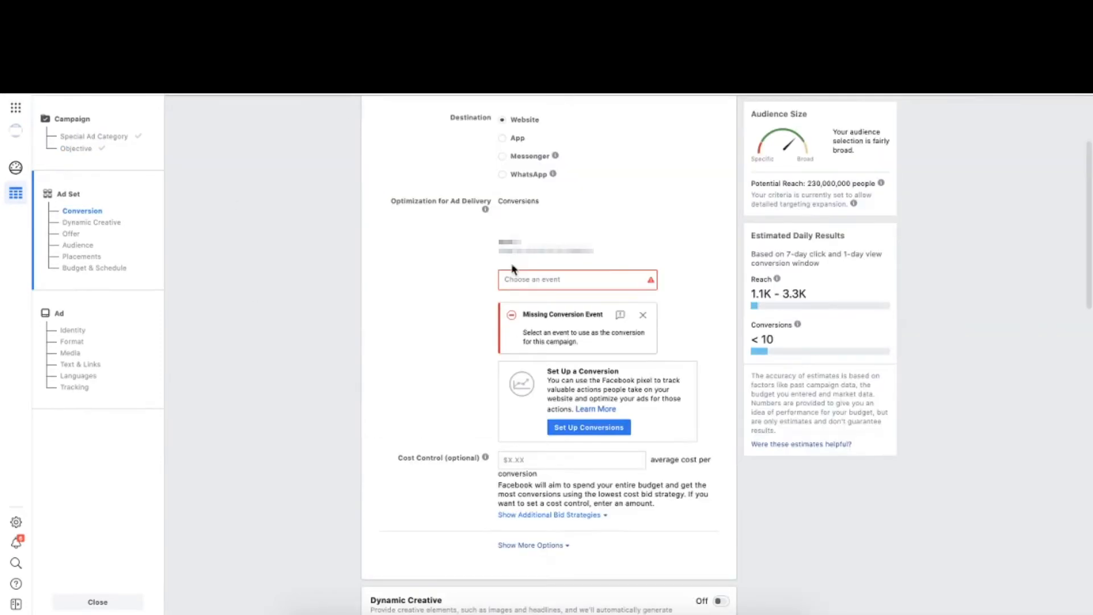
- Choose Purchase as the ad set's conversion event
{"action": "left_click", "coordinate": [551, 277]}
{"action": "scroll", "coordinate": [522, 347], "scroll_direction": "down", "scroll_amount": 3}
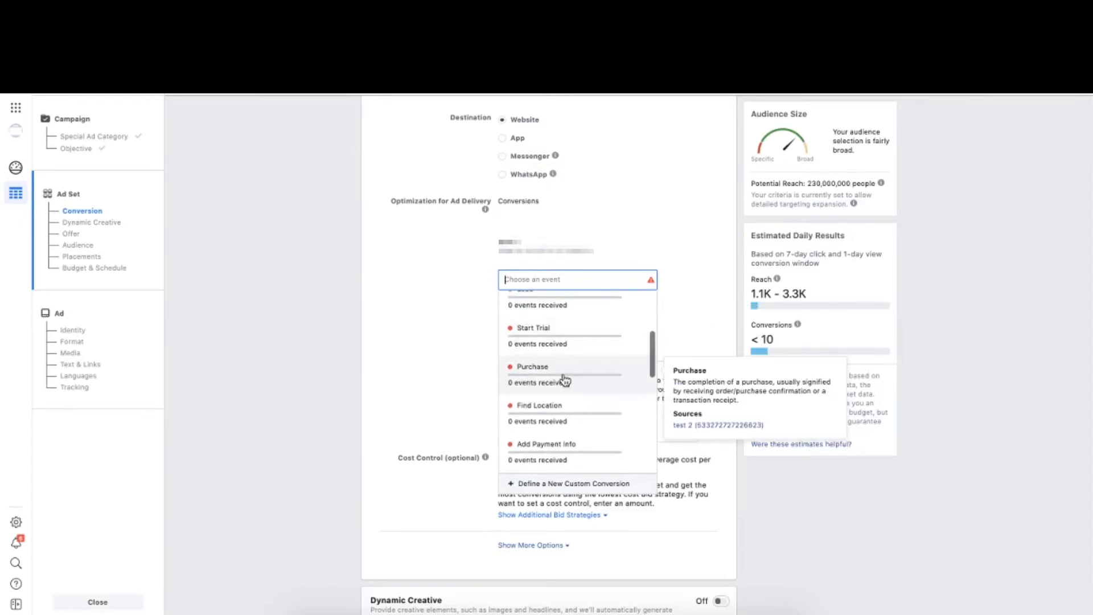
{"action": "left_click", "coordinate": [562, 380]}
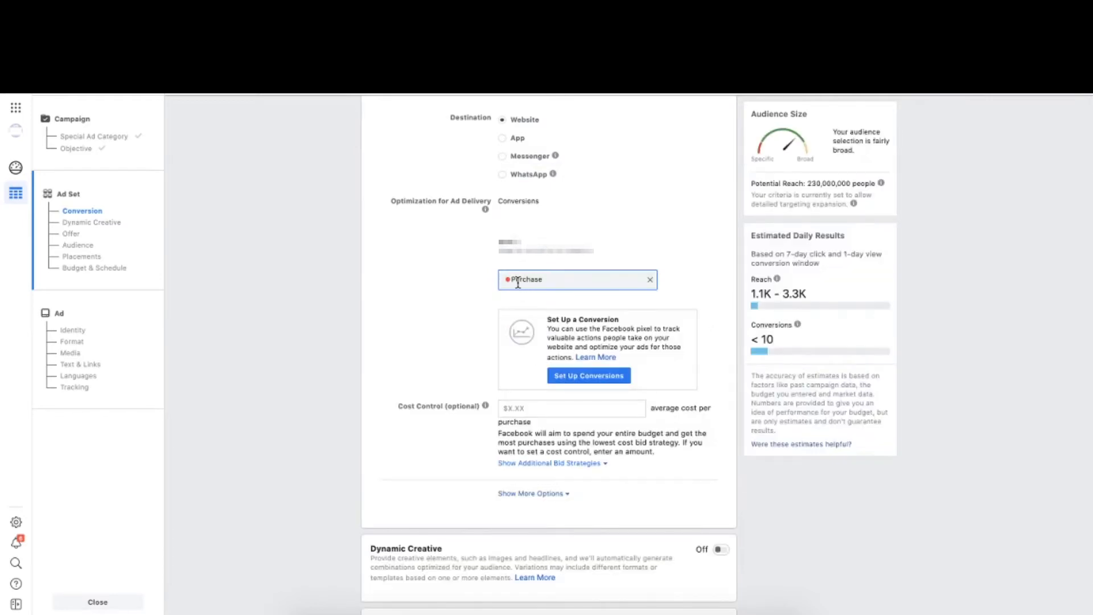
- Replace United States with Worldwide as the audience's targeted location
{"action": "scroll", "coordinate": [476, 363], "scroll_direction": "down", "scroll_amount": 10}
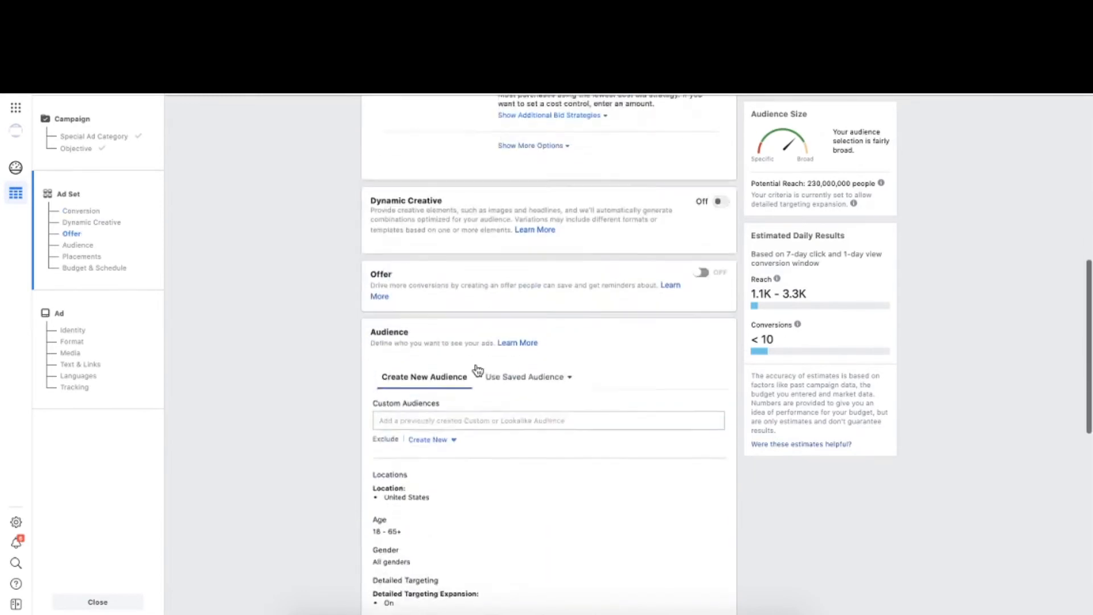
{"action": "left_click", "coordinate": [709, 285]}
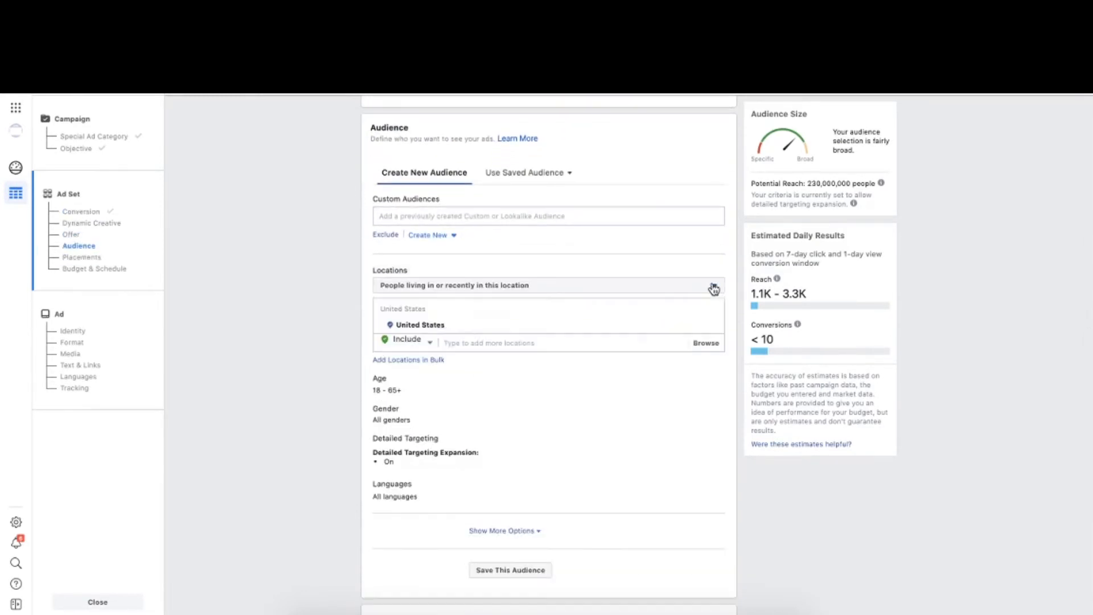
{"action": "left_click", "coordinate": [714, 325]}
{"action": "left_click", "coordinate": [482, 337]}
{"action": "type", "text": "worldwide"}
{"action": "left_click", "coordinate": [499, 362]}
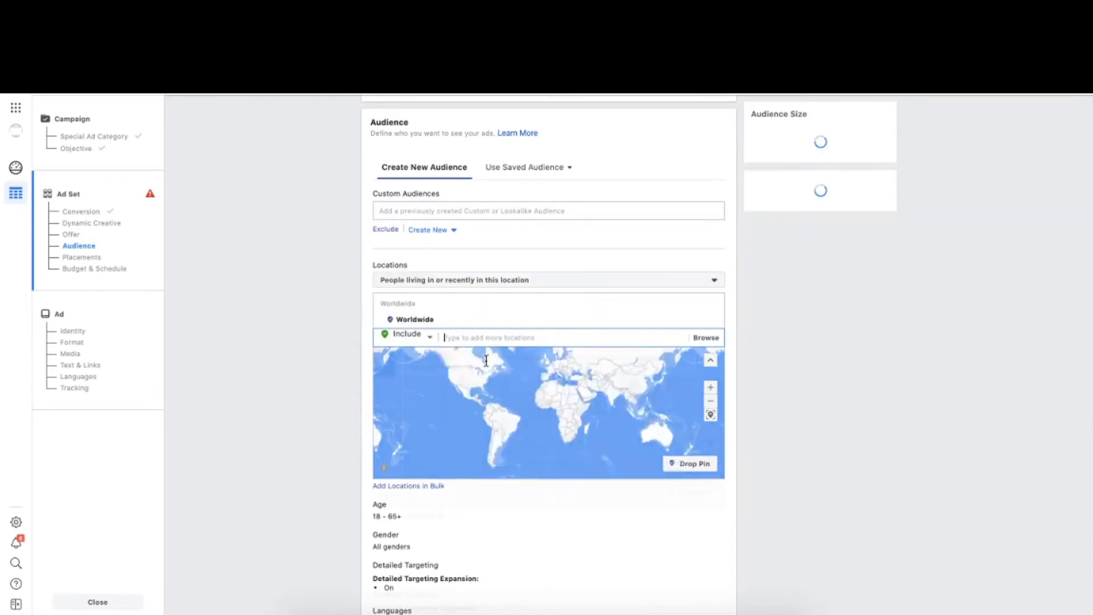
- Exclude the bulk list of 21 countries, including Afghanistan, Bangladesh, Indonesia and India, from the audience and check the excluded entries
{"action": "left_click", "coordinate": [415, 341]}
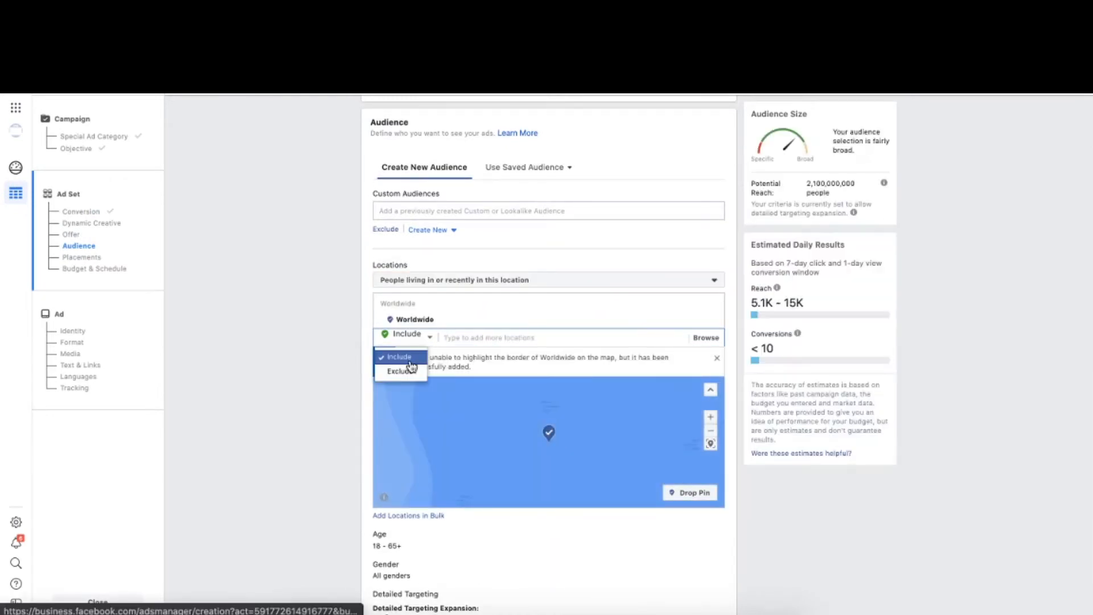
{"action": "left_click", "coordinate": [402, 371]}
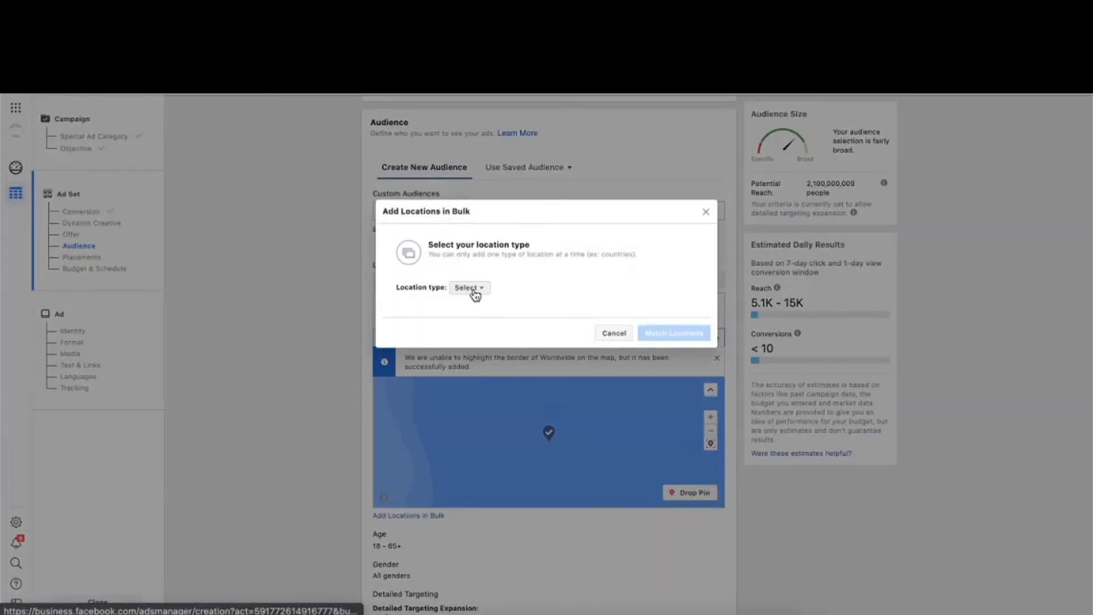
{"action": "left_click", "coordinate": [470, 288]}
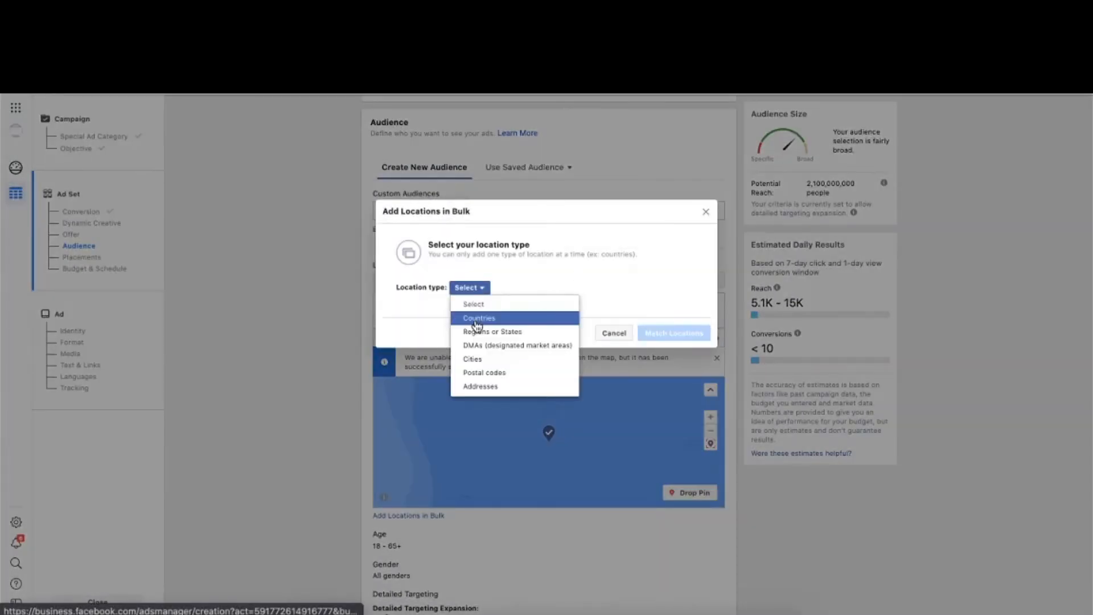
{"action": "left_click", "coordinate": [477, 324]}
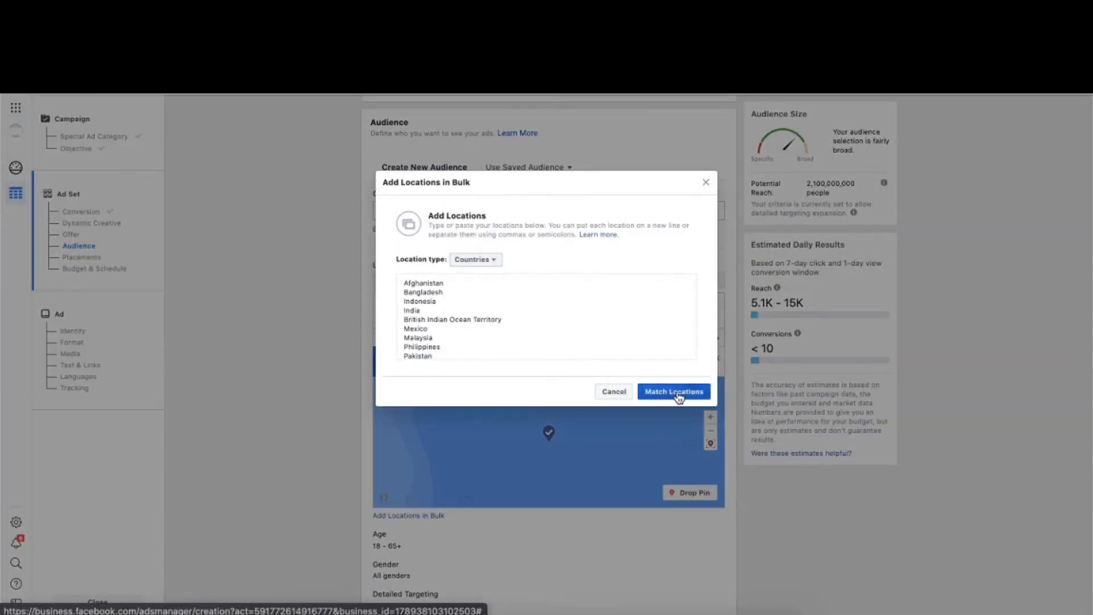
{"action": "left_click", "coordinate": [670, 390]}
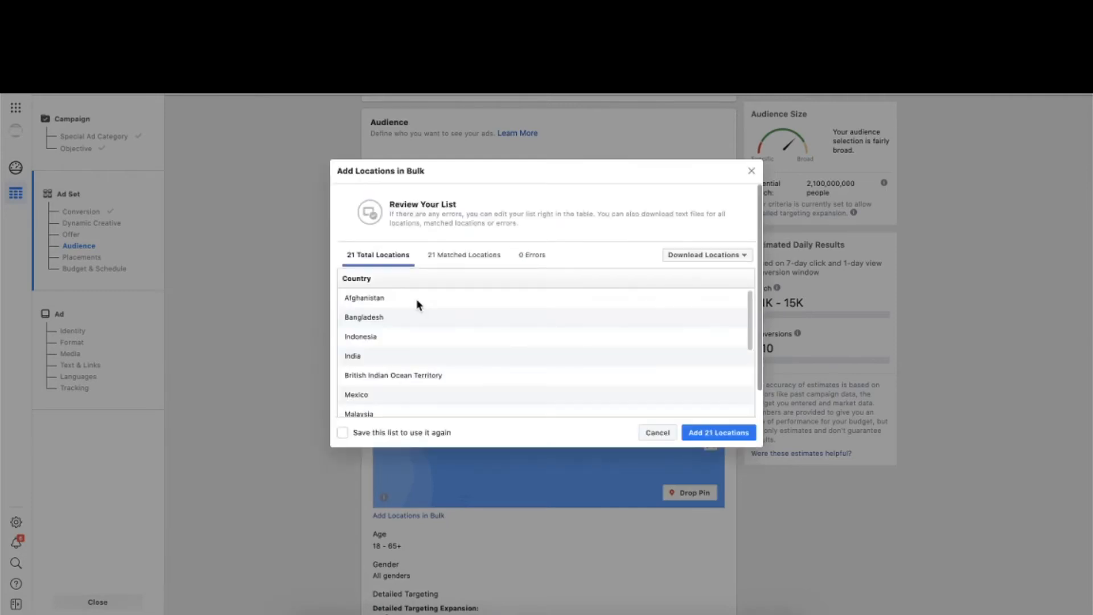
{"action": "left_click", "coordinate": [699, 432]}
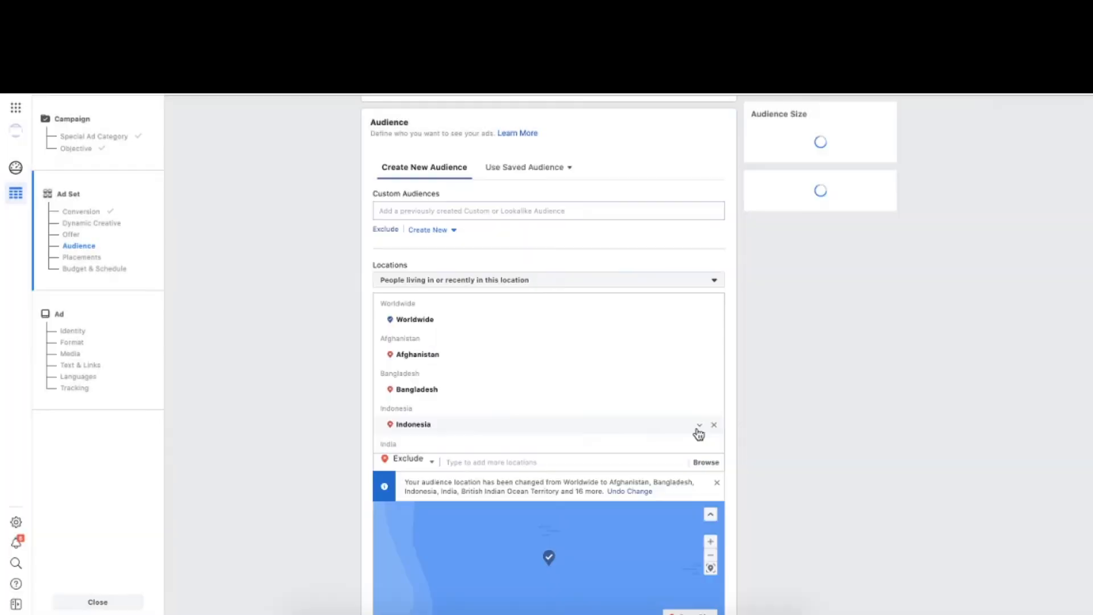
{"action": "scroll", "coordinate": [239, 390], "scroll_direction": "down", "scroll_amount": 3}
{"action": "scroll", "coordinate": [425, 294], "scroll_direction": "down", "scroll_amount": 3}
{"action": "scroll", "coordinate": [427, 296], "scroll_direction": "down", "scroll_amount": 10}
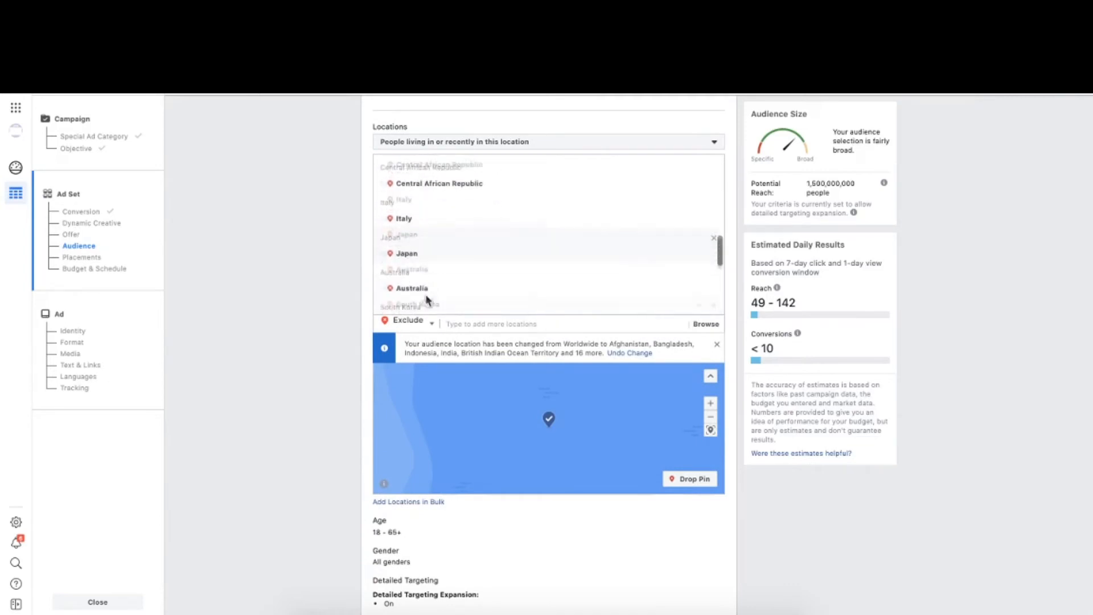
- Turn off detailed targeting expansion and target people with the Impact wrench interest
{"action": "scroll", "coordinate": [366, 497], "scroll_direction": "down", "scroll_amount": 5}
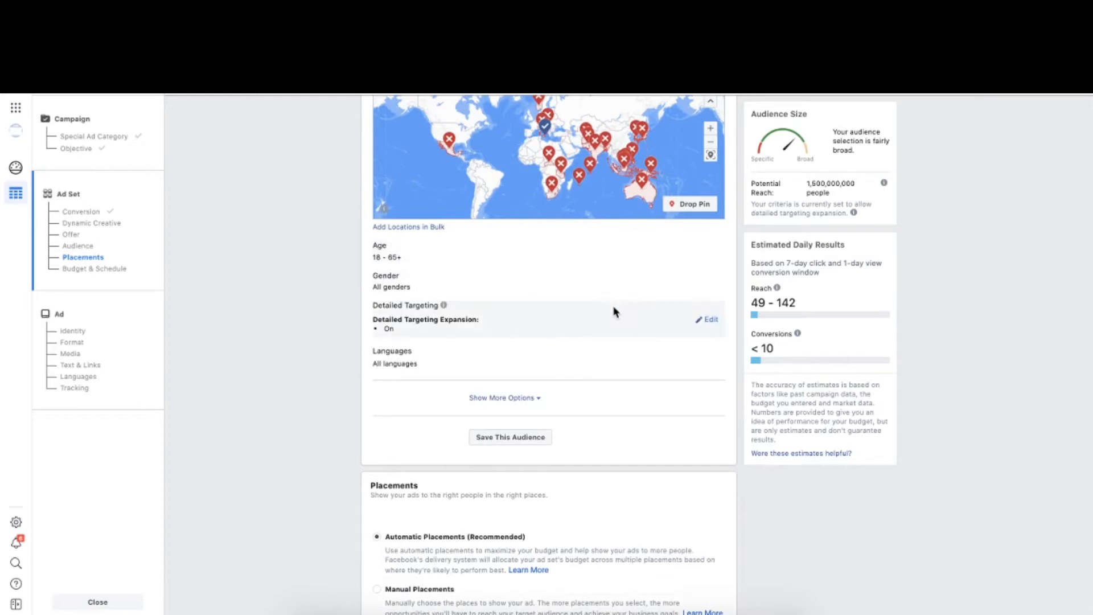
{"action": "left_click", "coordinate": [707, 320]}
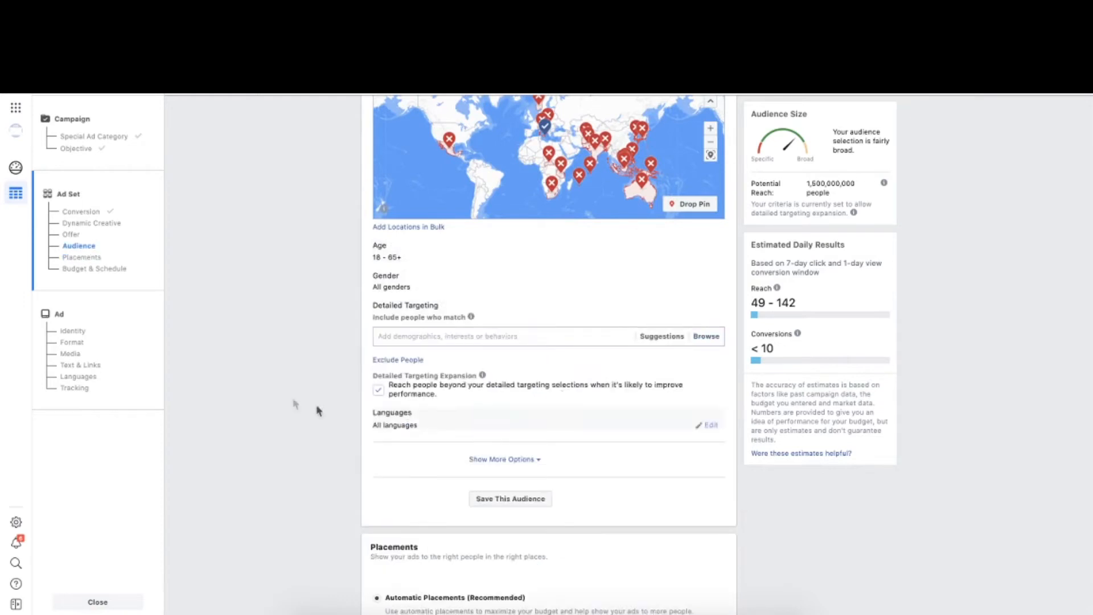
{"action": "left_click", "coordinate": [380, 392]}
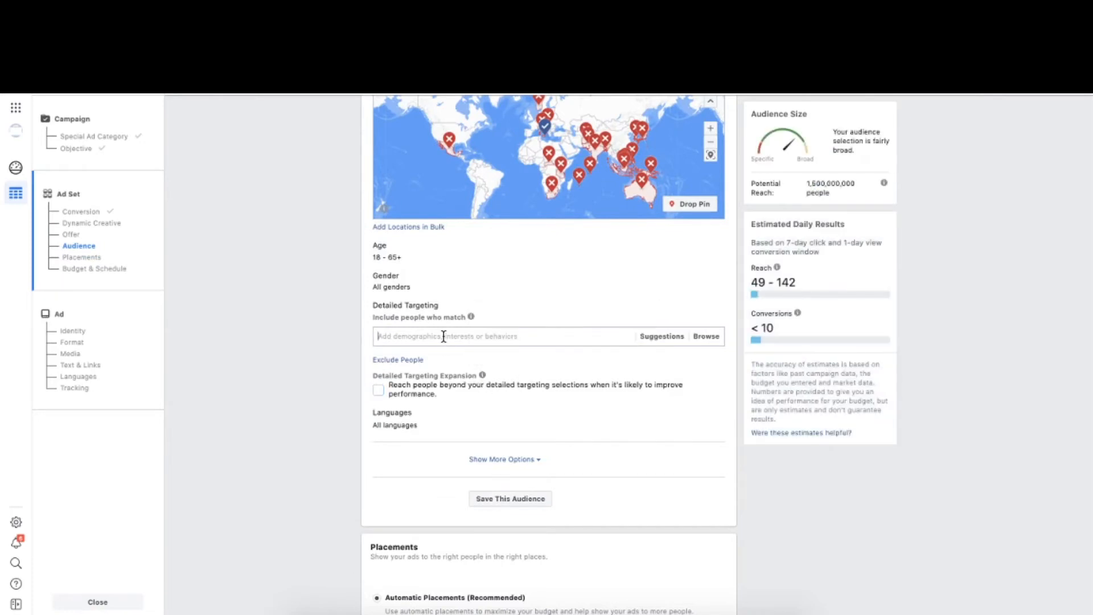
{"action": "left_click", "coordinate": [393, 336]}
{"action": "type", "text": "Impact"}
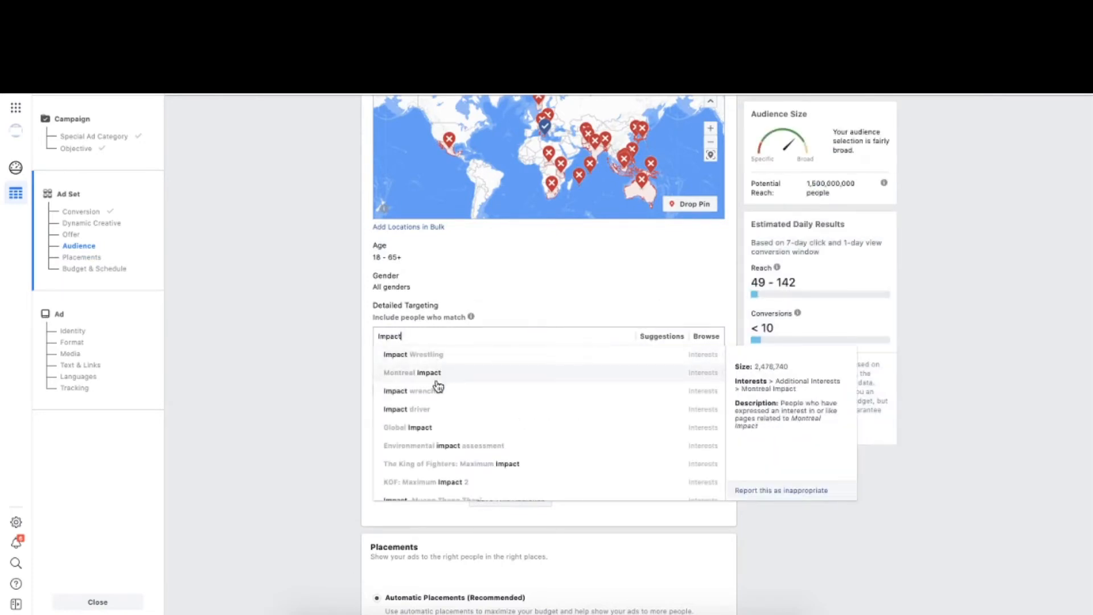
{"action": "left_click", "coordinate": [439, 392]}
- Copy the Impact wrench interest name and use it as the ad set's name
{"action": "left_click_drag", "start_coordinate": [444, 316], "coordinate": [390, 315]}
{"action": "key", "text": "super+c"}
{"action": "left_click", "coordinate": [340, 299]}
{"action": "scroll", "coordinate": [356, 283], "scroll_direction": "up", "scroll_amount": 15}
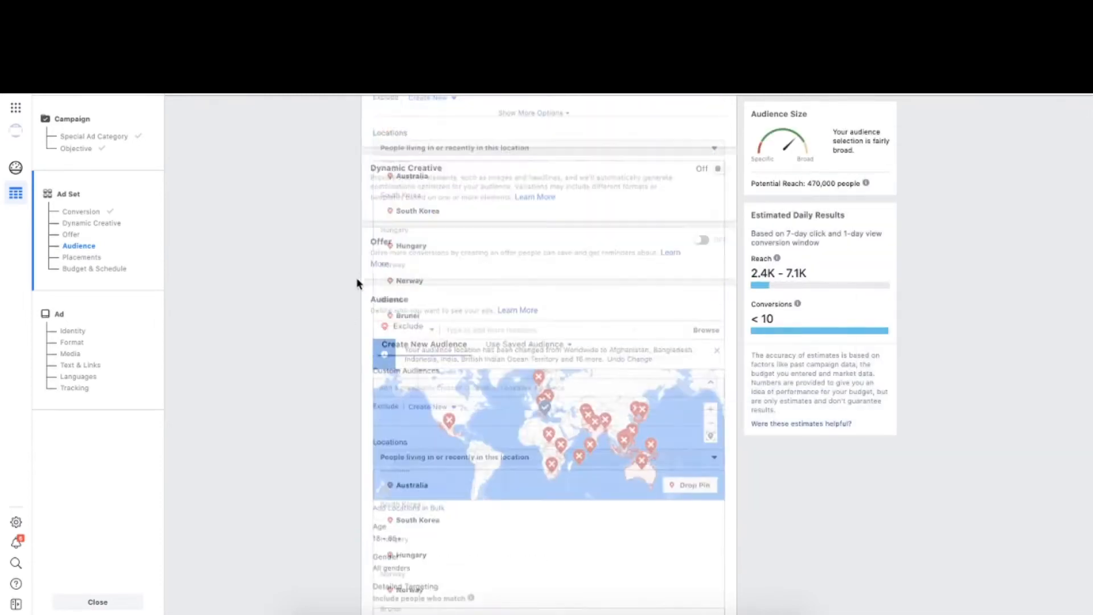
{"action": "left_click_drag", "start_coordinate": [436, 122], "coordinate": [375, 119]}
{"action": "key", "text": "super+v"}
- Switch the ad set to manual placements and exclude the Audience Network and Messenger platforms
{"action": "scroll", "coordinate": [346, 374], "scroll_direction": "down", "scroll_amount": 12}
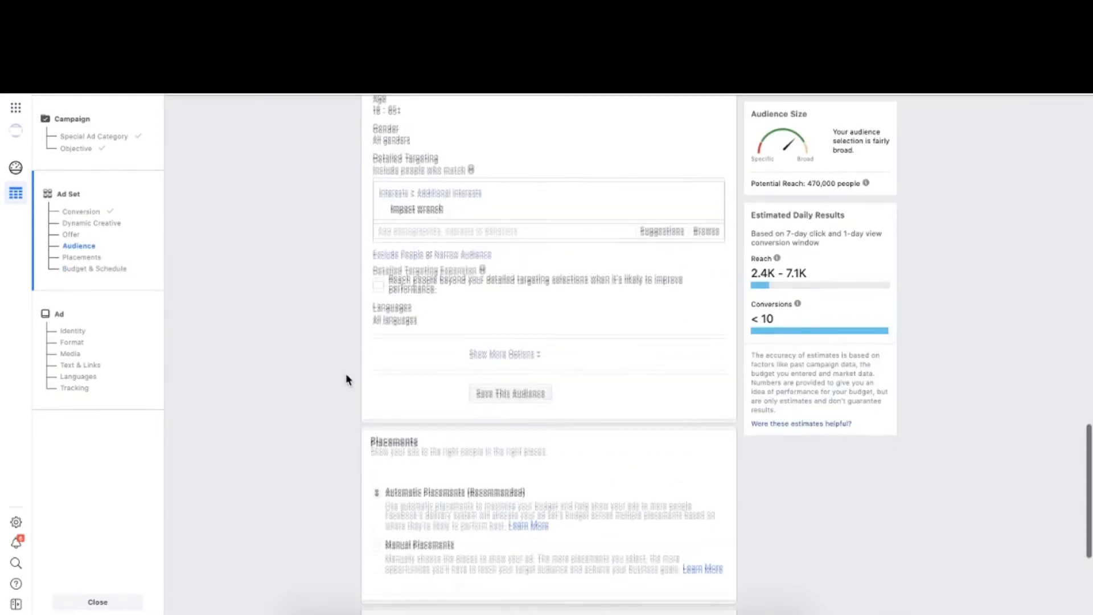
{"action": "left_click", "coordinate": [511, 360]}
{"action": "scroll", "coordinate": [314, 424], "scroll_direction": "down", "scroll_amount": 3}
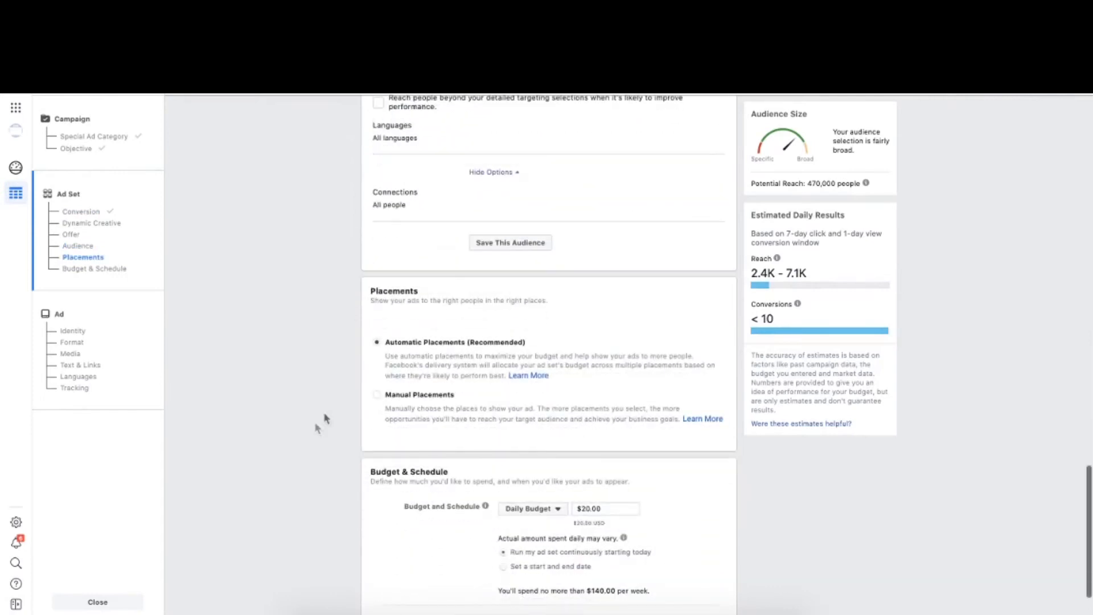
{"action": "left_click", "coordinate": [398, 393]}
{"action": "scroll", "coordinate": [532, 420], "scroll_direction": "down", "scroll_amount": 1}
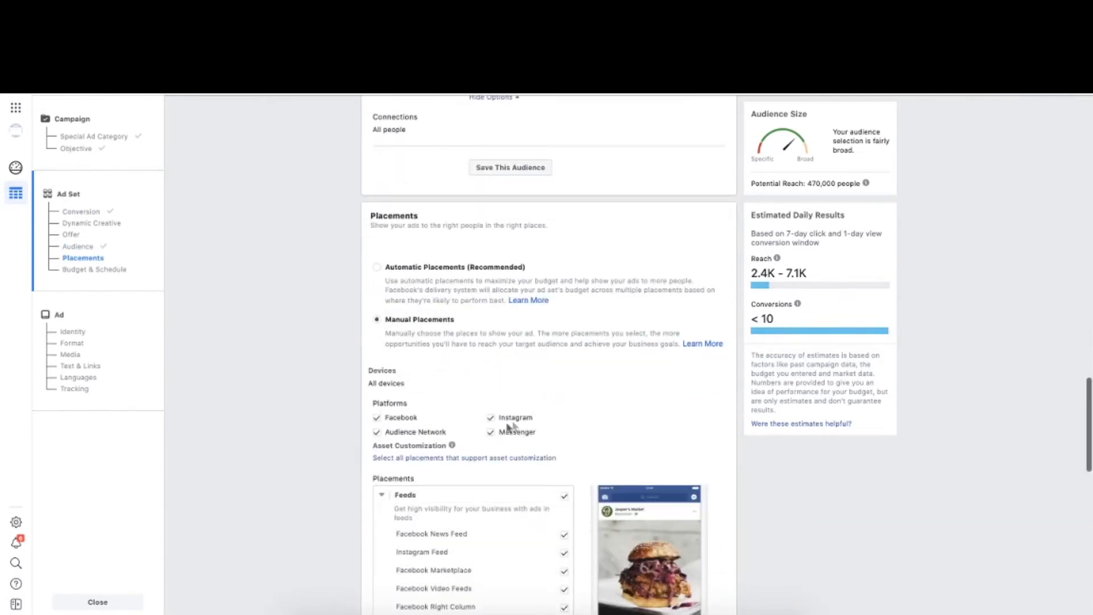
{"action": "left_click", "coordinate": [379, 432]}
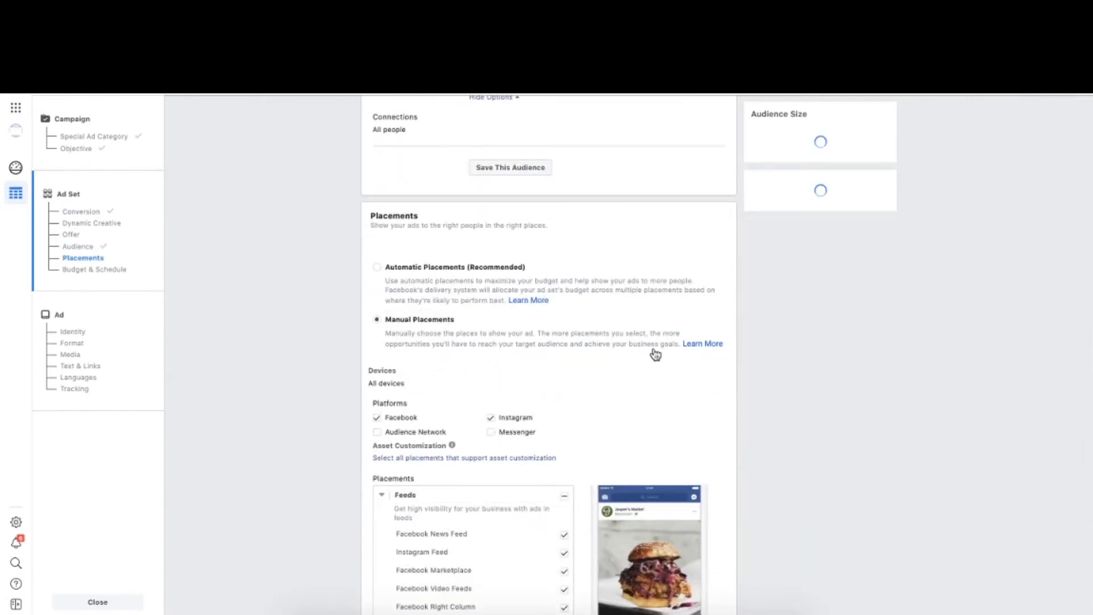
- Remove Facebook Marketplace, Facebook Video Feeds and Facebook Right Column from the feed placements
{"action": "scroll", "coordinate": [652, 354], "scroll_direction": "down", "scroll_amount": 3}
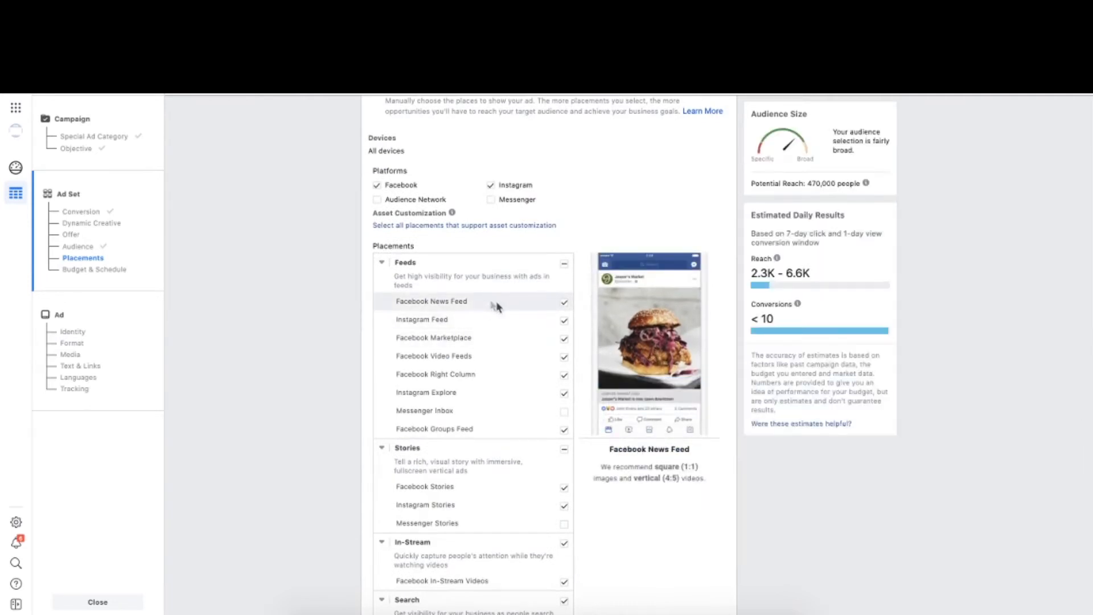
{"action": "left_click", "coordinate": [564, 338]}
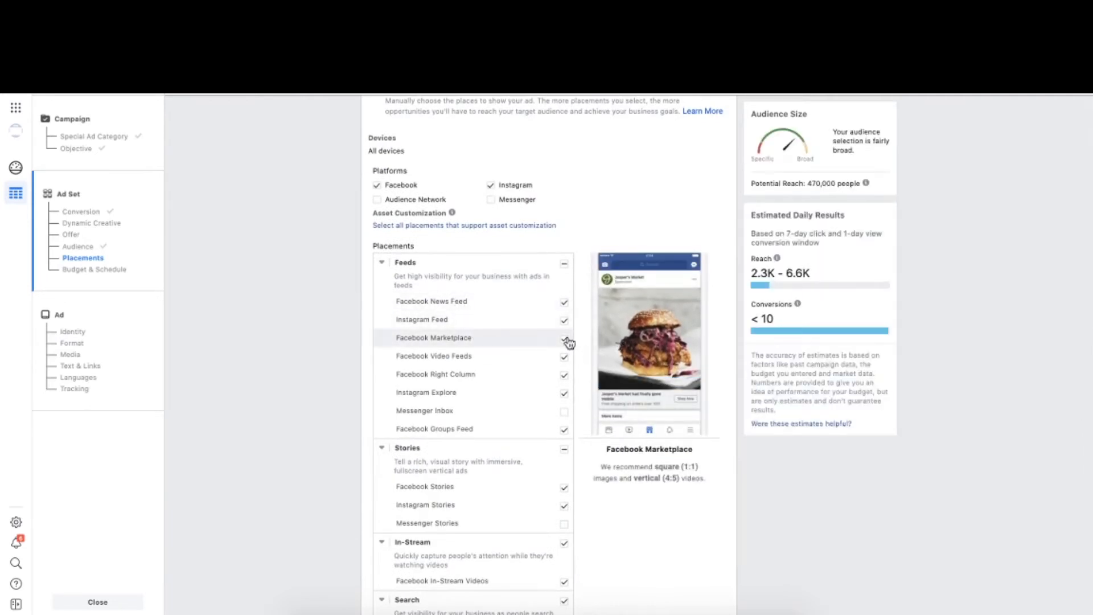
{"action": "left_click", "coordinate": [564, 357]}
{"action": "left_click", "coordinate": [564, 375]}
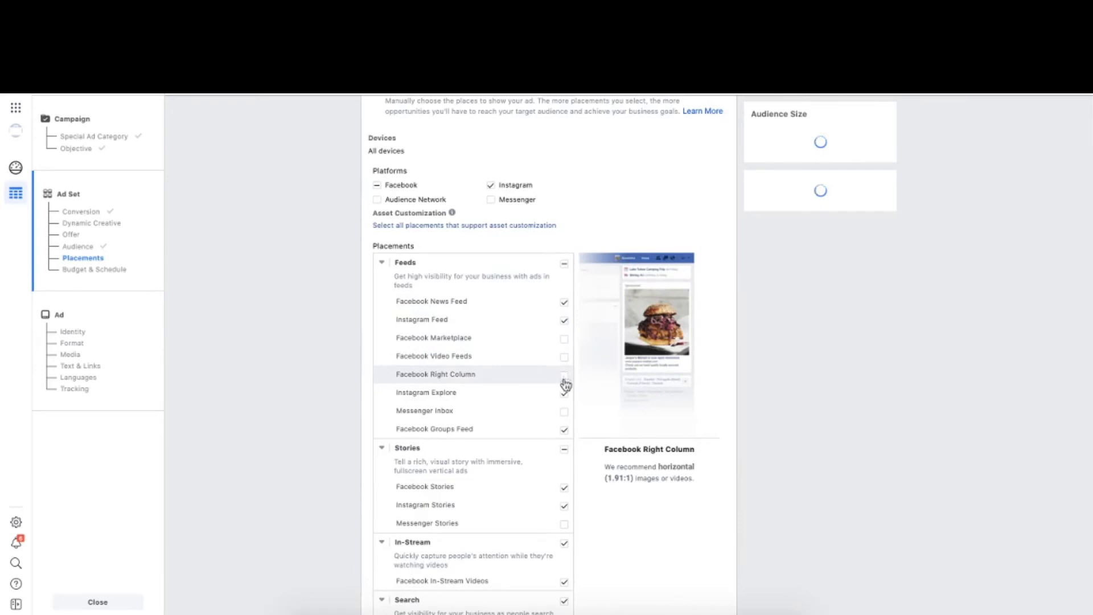
- Set the ad set's daily budget to $5
{"action": "scroll", "coordinate": [566, 403], "scroll_direction": "down", "scroll_amount": 10}
{"action": "left_click_drag", "start_coordinate": [609, 450], "coordinate": [545, 445]}
{"action": "type", "text": "5"}
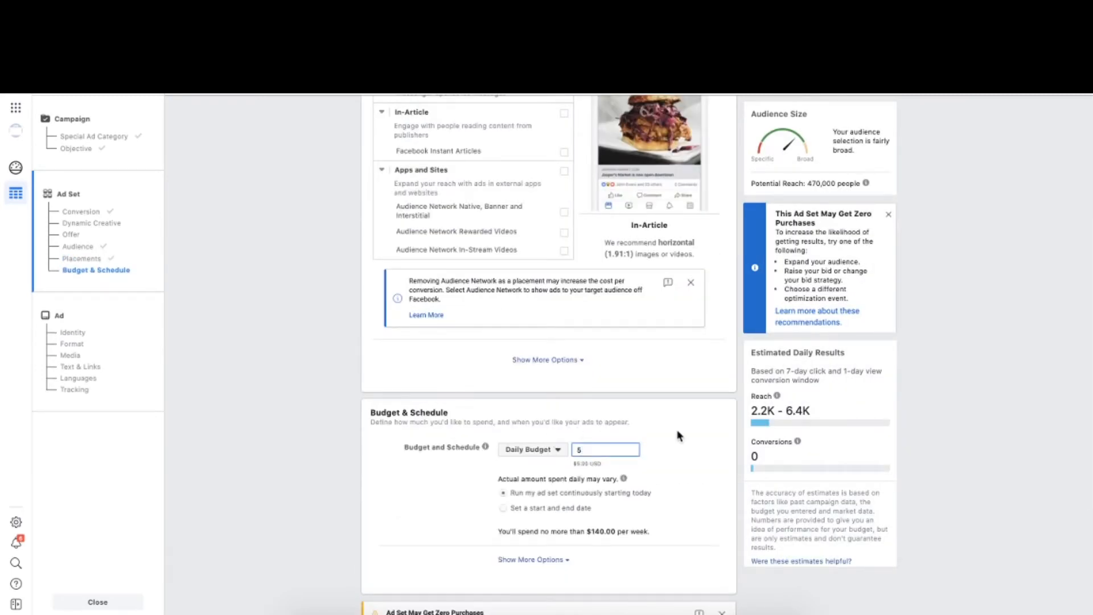
- Schedule the ad set to start on Sep 27, 2020 at 12:00AM and continue to the ad setup
{"action": "left_click", "coordinate": [503, 508]}
{"action": "left_click", "coordinate": [580, 489]}
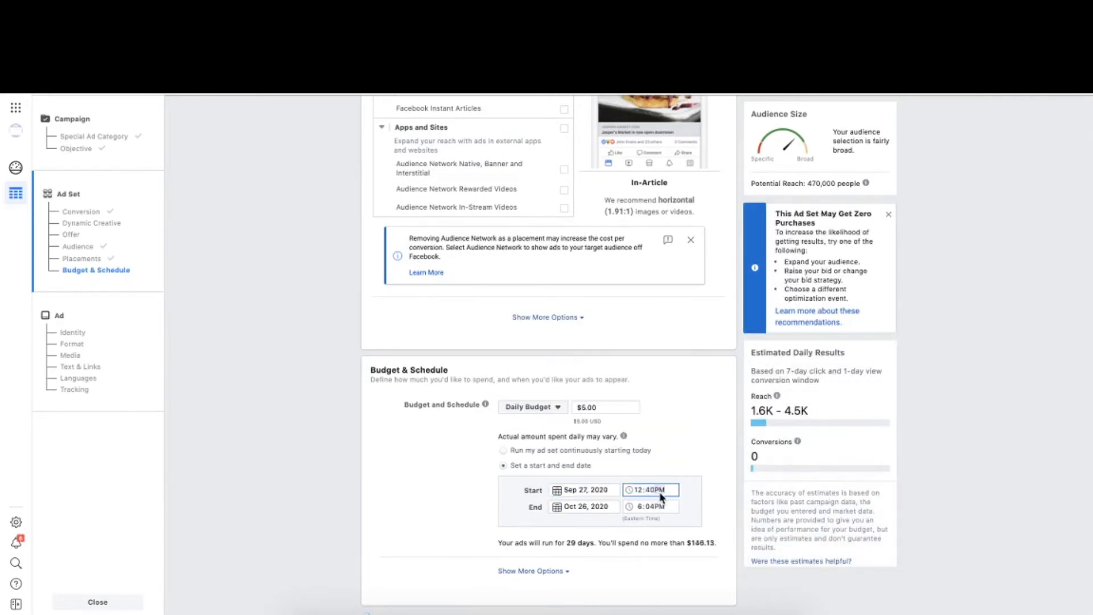
{"action": "type", "text": "a"}
{"action": "left_click", "coordinate": [653, 491]}
{"action": "type", "text": "00"}
{"action": "scroll", "coordinate": [484, 534], "scroll_direction": "down", "scroll_amount": 3}
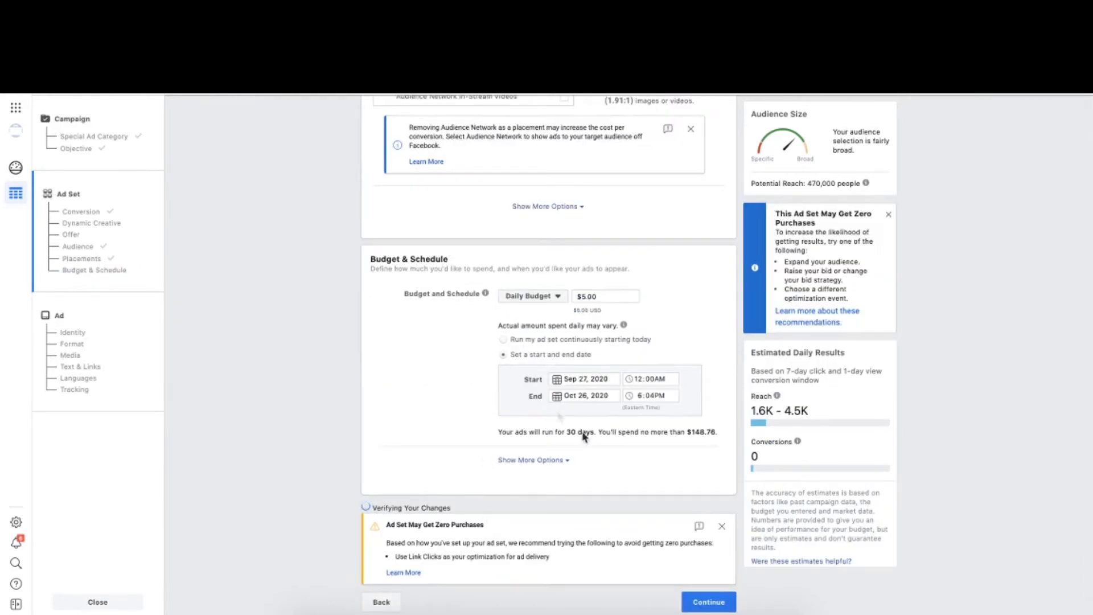
{"action": "left_click", "coordinate": [702, 604]}
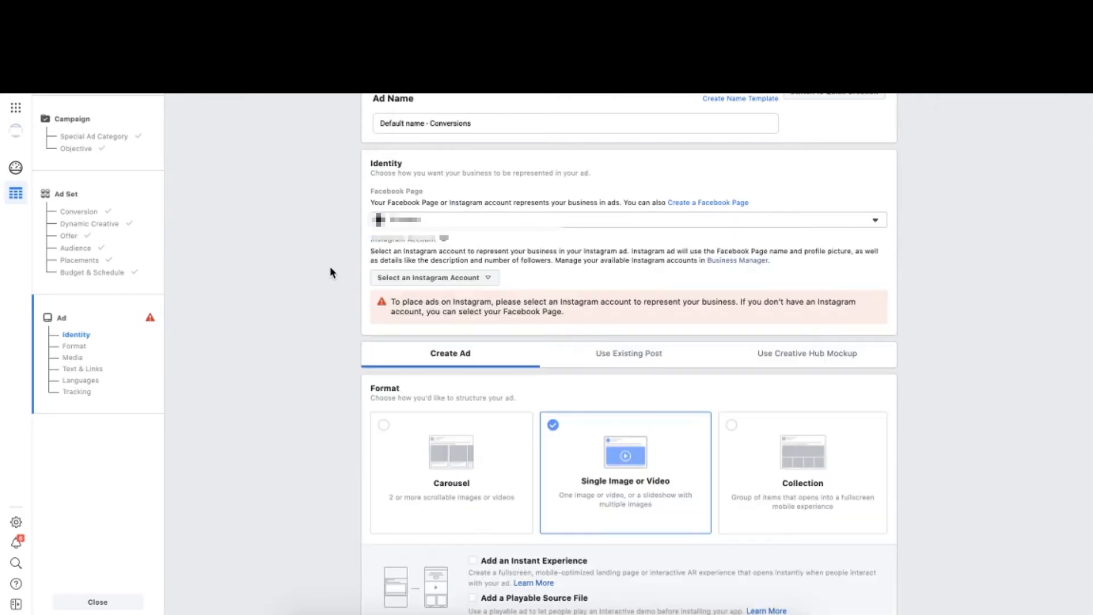
- Review the ad's format and media sections and look through the images of Ad 1, Ad 2 and Ad 3
{"action": "scroll", "coordinate": [354, 354], "scroll_direction": "down", "scroll_amount": 5}
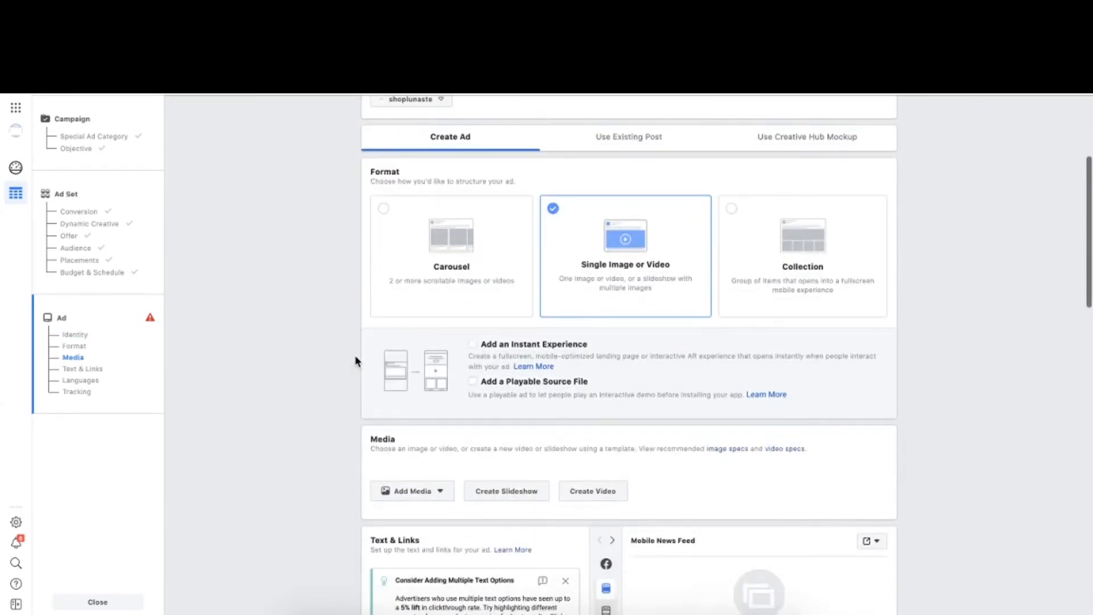
{"action": "scroll", "coordinate": [355, 357], "scroll_direction": "down", "scroll_amount": 1}
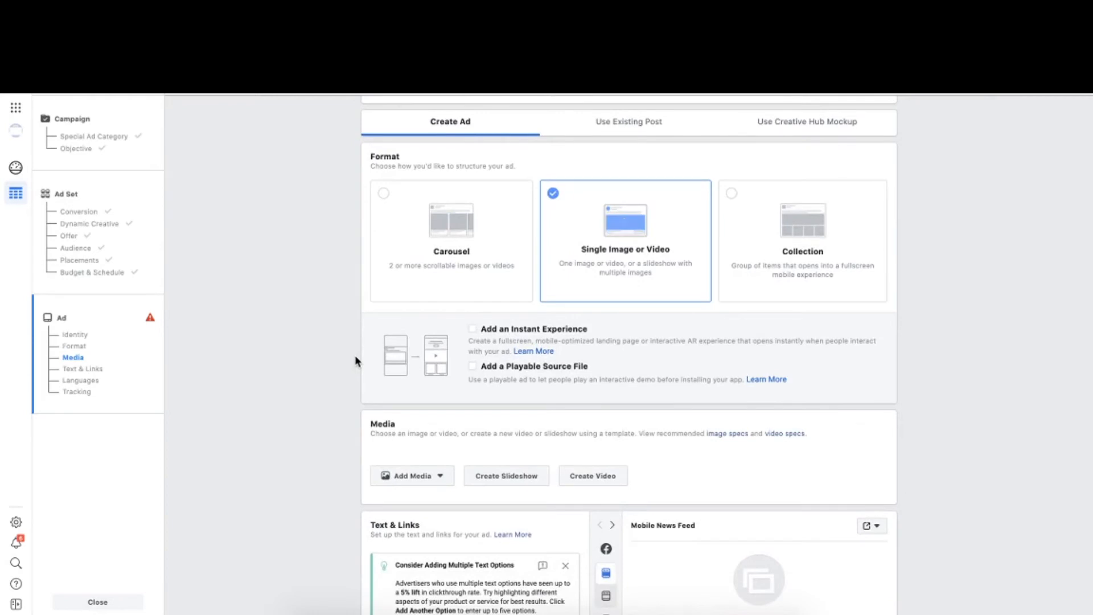
{"action": "scroll", "coordinate": [324, 454], "scroll_direction": "down", "scroll_amount": 1}
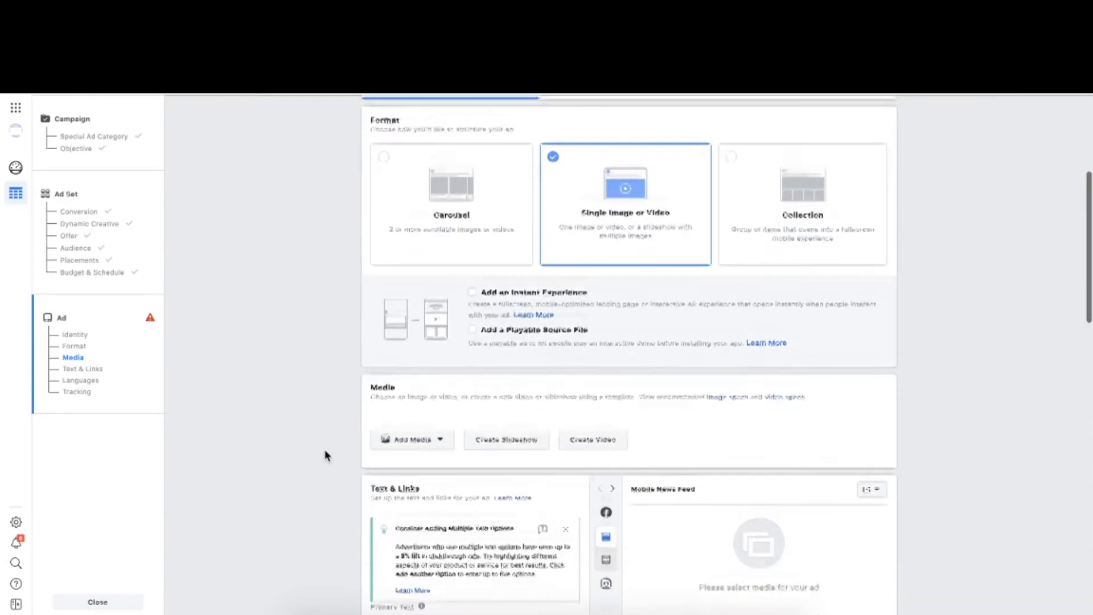
{"action": "scroll", "coordinate": [325, 455], "scroll_direction": "up", "scroll_amount": 1}
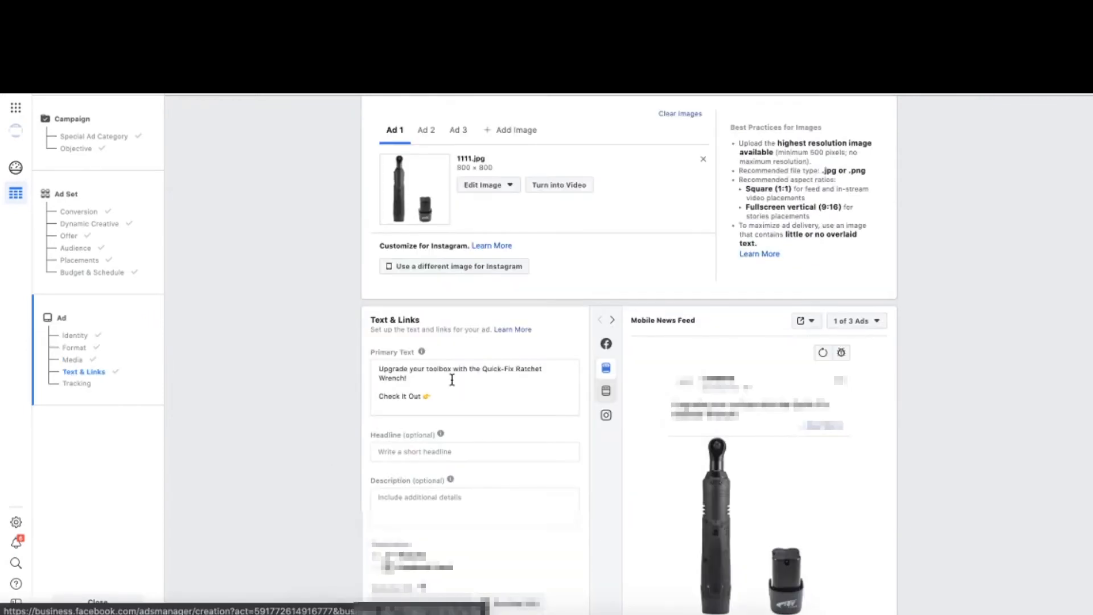
{"action": "left_click", "coordinate": [426, 130]}
{"action": "left_click", "coordinate": [460, 130]}
{"action": "left_click", "coordinate": [426, 131]}
{"action": "left_click", "coordinate": [391, 130]}
- Check the ad's primary text, website destination, call to action and tracking settings, and confirm the ad
{"action": "scroll", "coordinate": [345, 347], "scroll_direction": "down", "scroll_amount": 1}
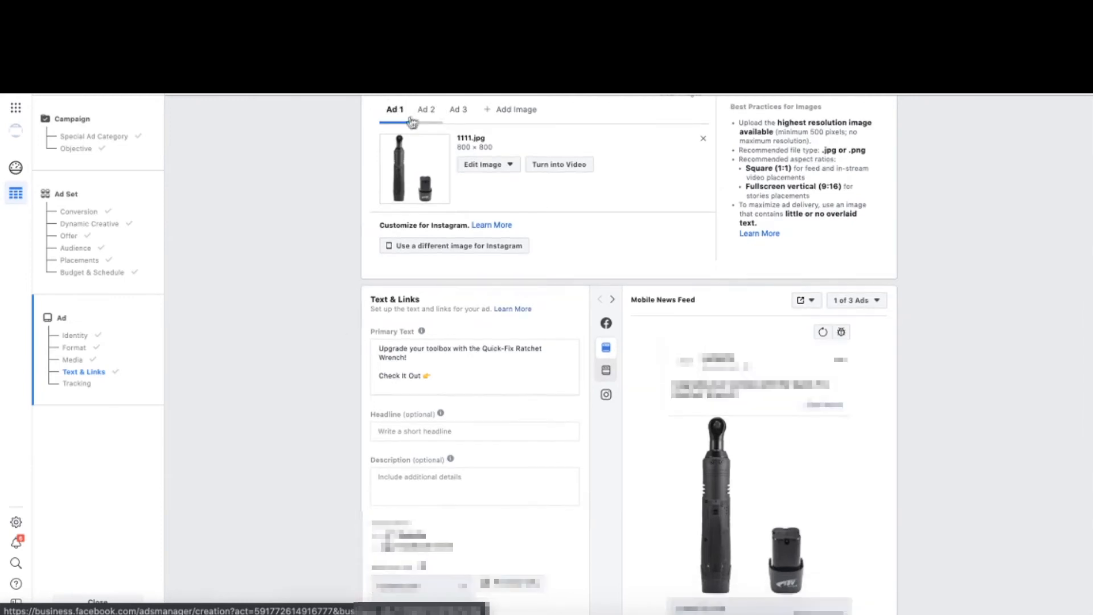
{"action": "scroll", "coordinate": [350, 281], "scroll_direction": "down", "scroll_amount": 2}
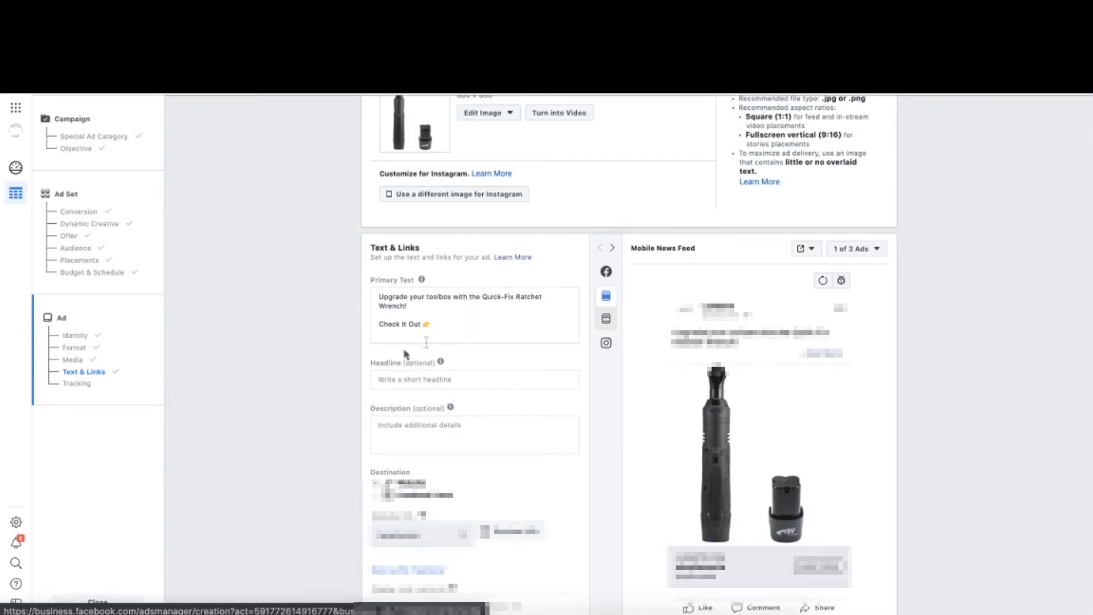
{"action": "left_click", "coordinate": [459, 322]}
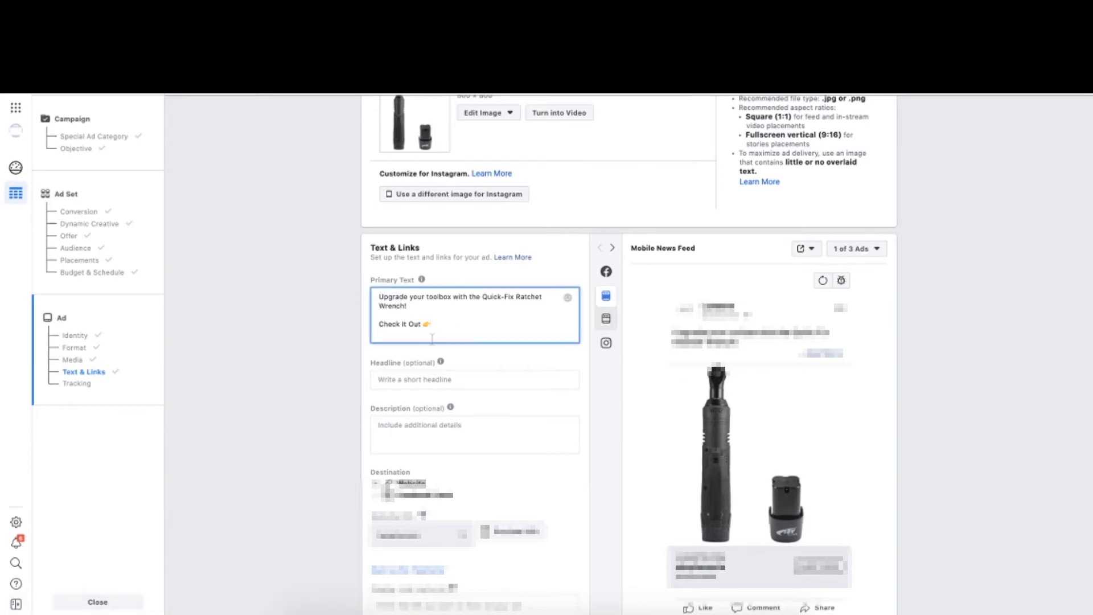
{"action": "scroll", "coordinate": [383, 410], "scroll_direction": "down", "scroll_amount": 2}
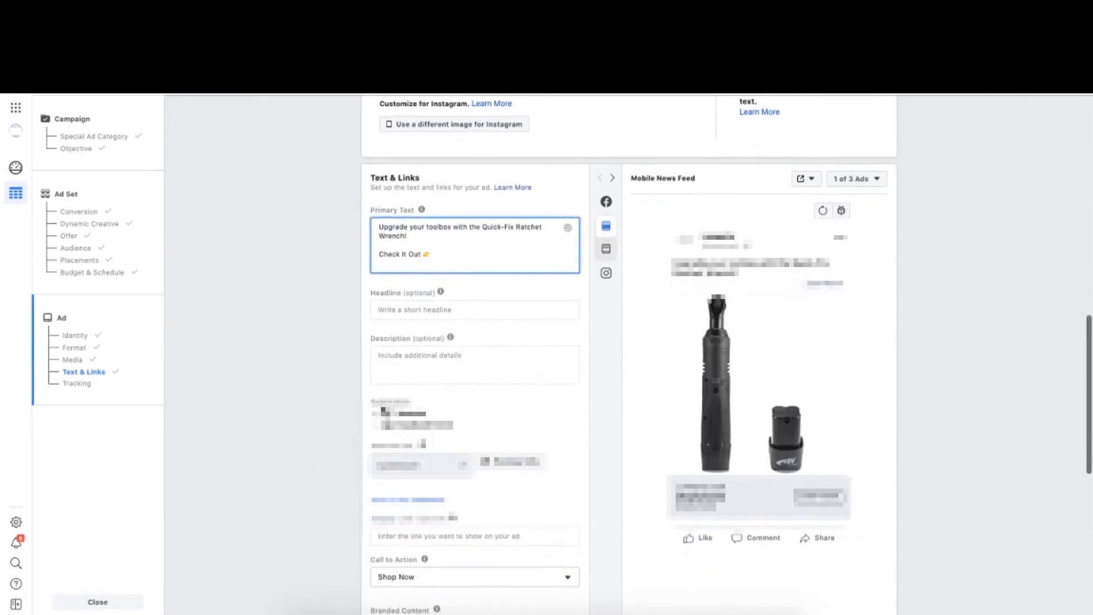
{"action": "scroll", "coordinate": [411, 462], "scroll_direction": "down", "scroll_amount": 2}
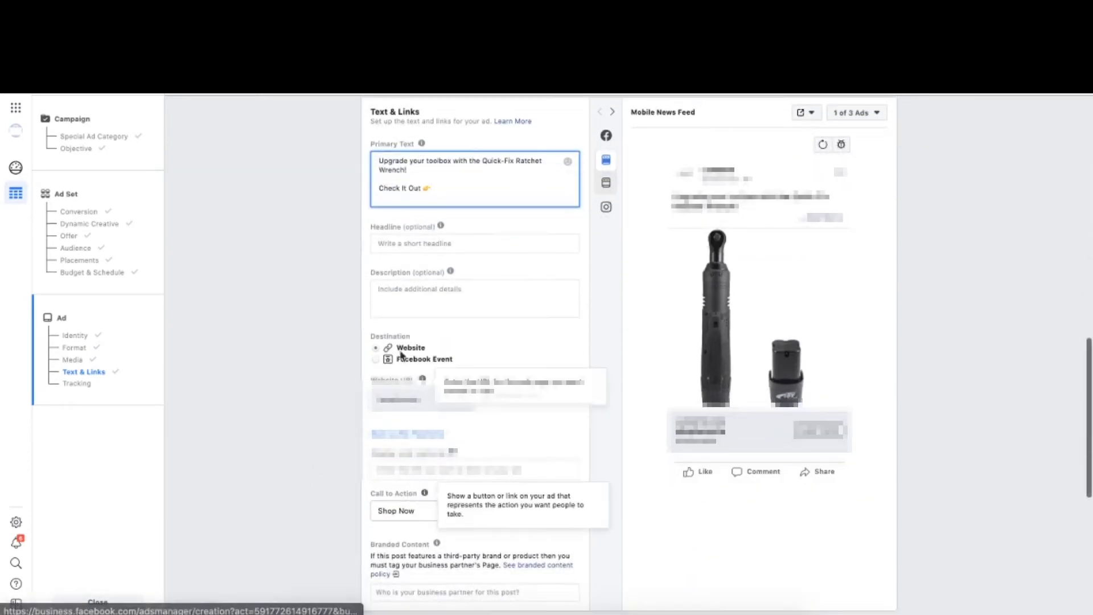
{"action": "scroll", "coordinate": [433, 450], "scroll_direction": "down", "scroll_amount": 10}
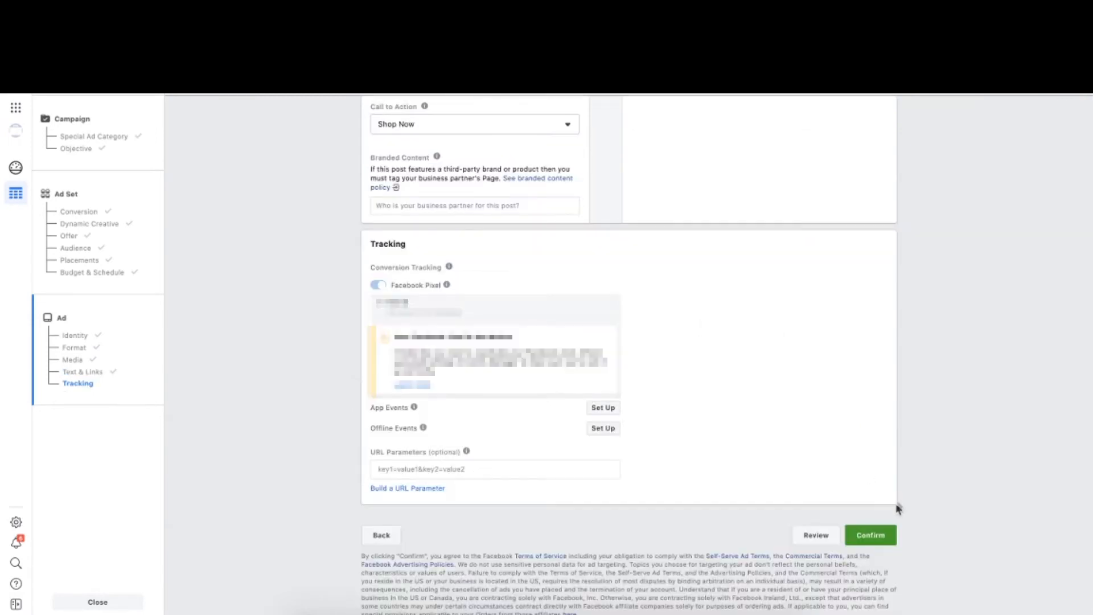
{"action": "left_click", "coordinate": [882, 535]}
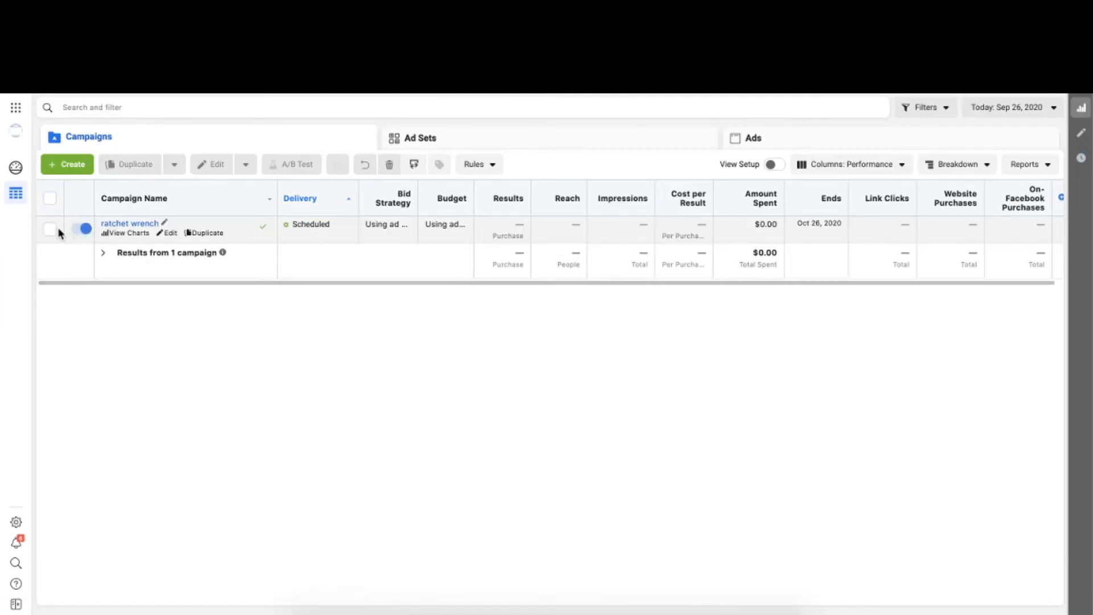
- Duplicate the ratchet wrench campaign's Impact wrench ad set into the original campaign with 6 copies
{"action": "left_click", "coordinate": [59, 233]}
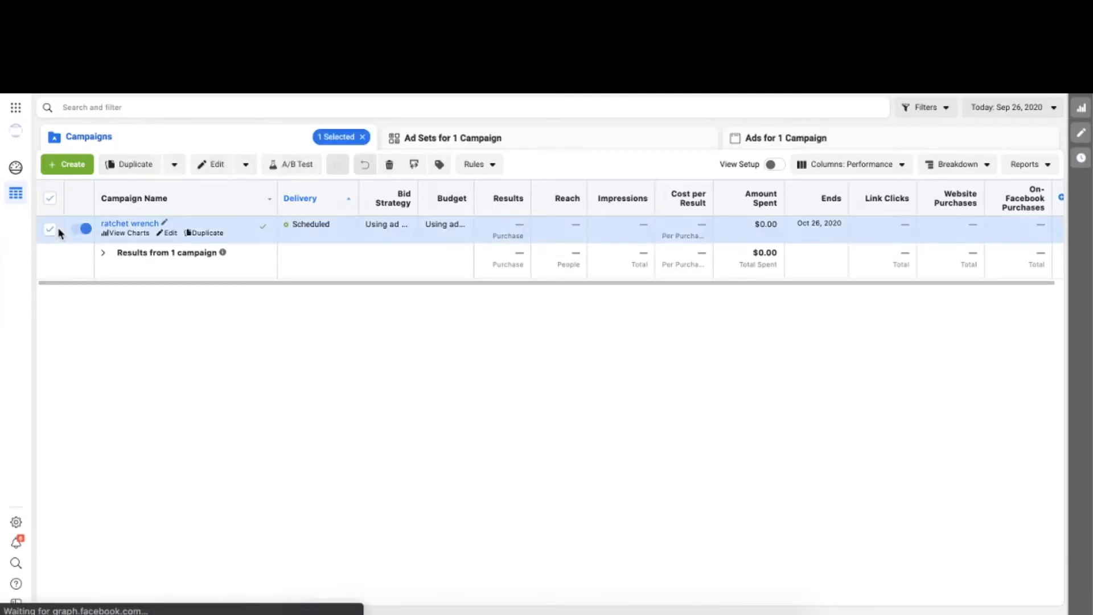
{"action": "left_click", "coordinate": [442, 140]}
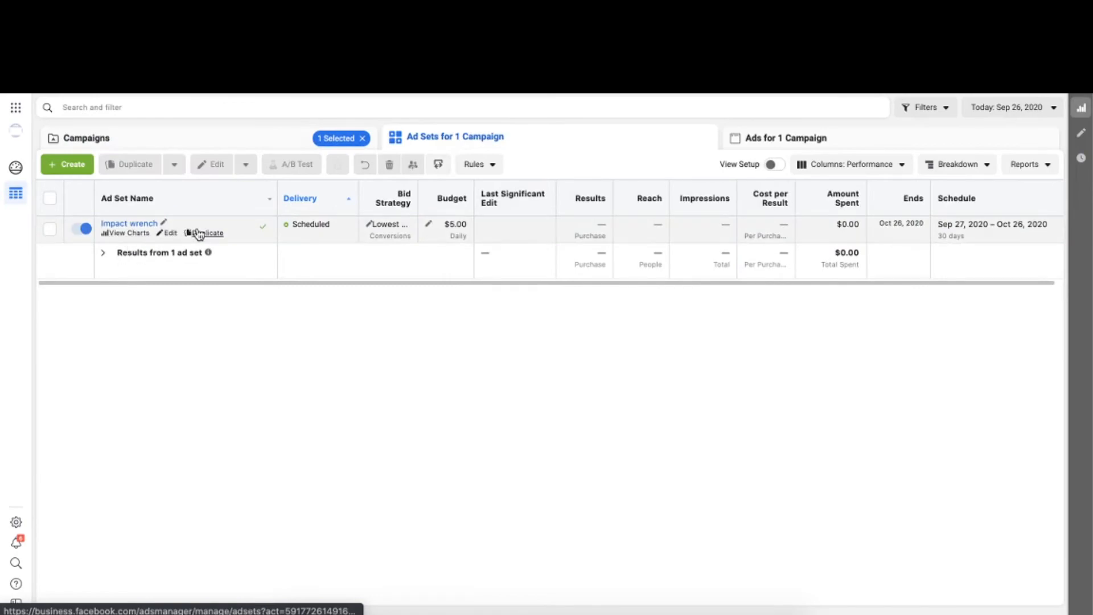
{"action": "left_click", "coordinate": [200, 233]}
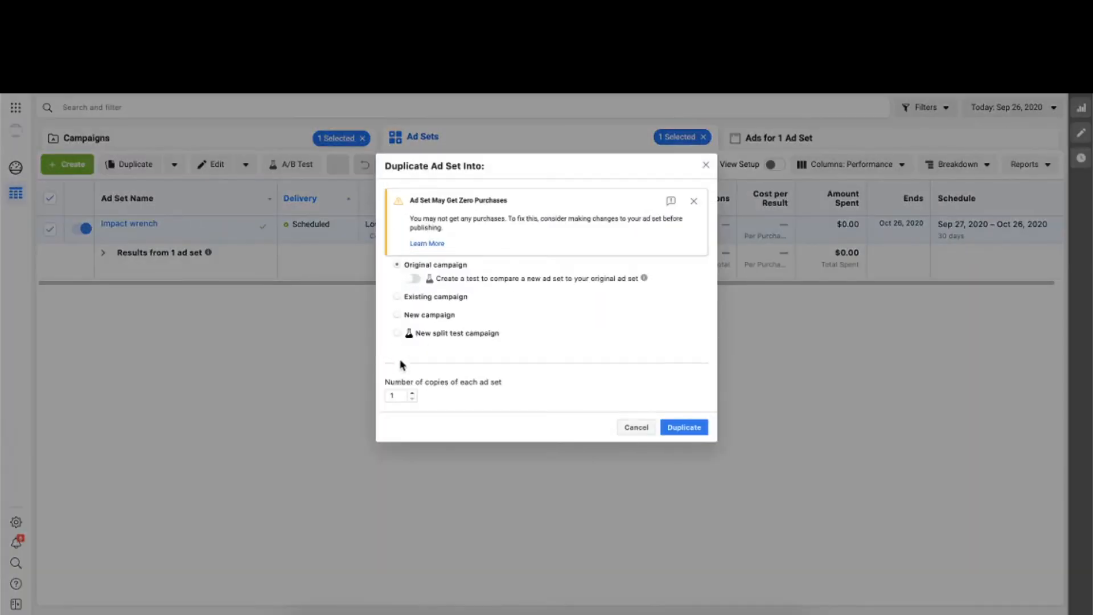
{"action": "left_click", "coordinate": [411, 394]}
{"action": "left_click", "coordinate": [411, 394]}
{"action": "left_click", "coordinate": [411, 394]}
{"action": "left_click", "coordinate": [411, 394]}
{"action": "left_click", "coordinate": [411, 393]}
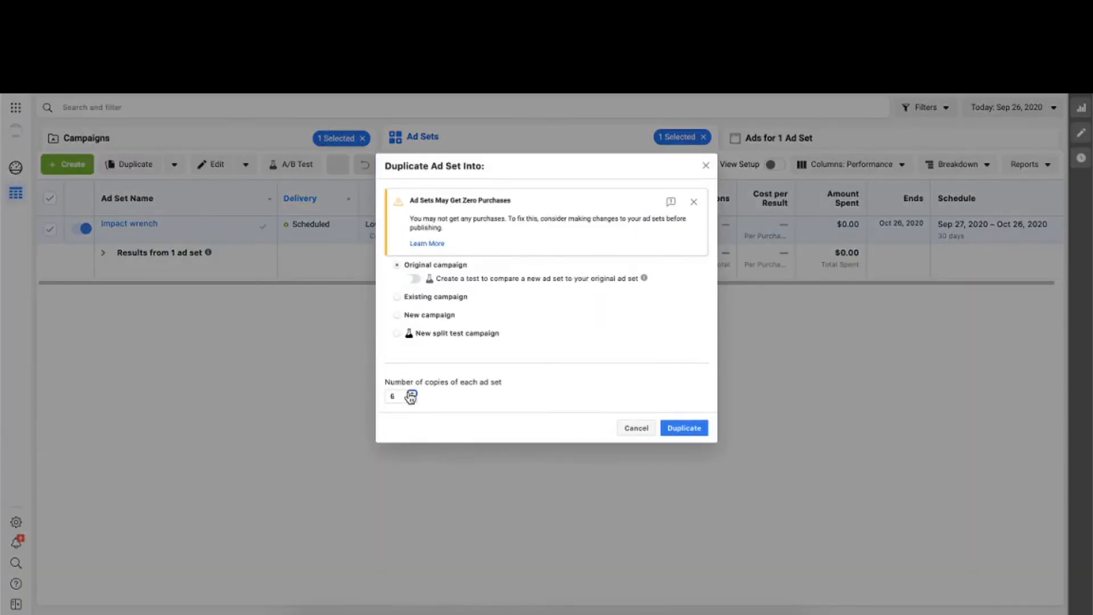
{"action": "left_click", "coordinate": [690, 430]}
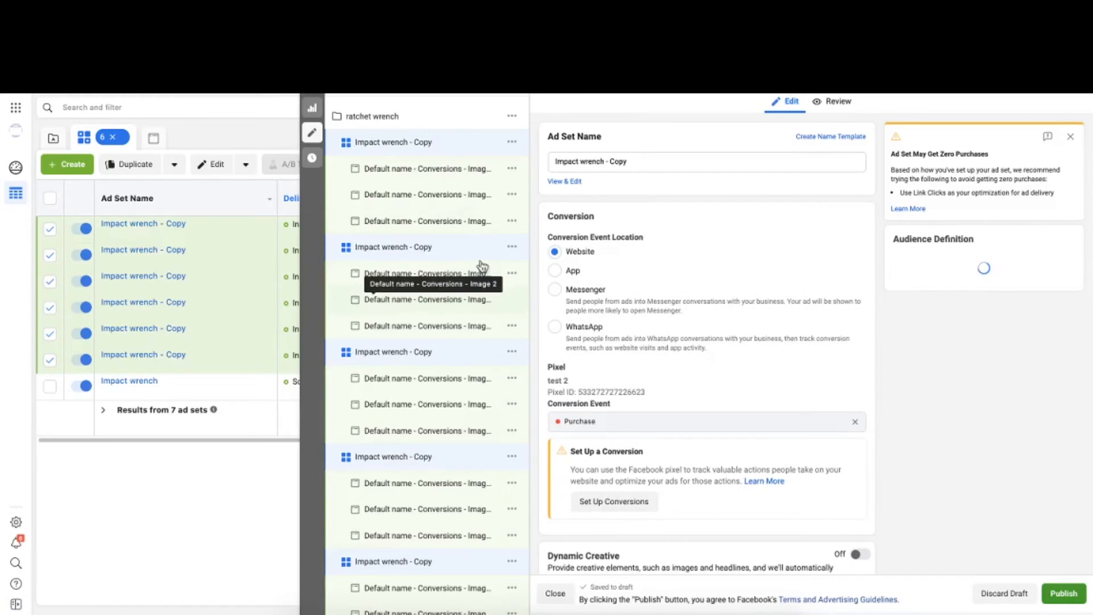
- Open only the first Impact wrench - Copy ad set for editing
{"action": "left_click", "coordinate": [413, 143]}
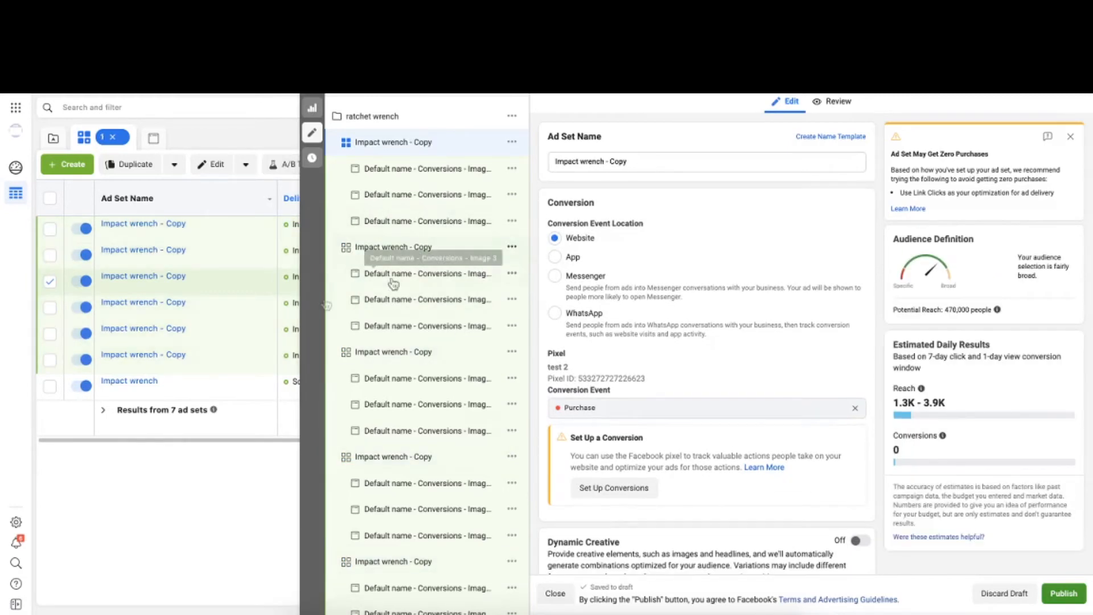